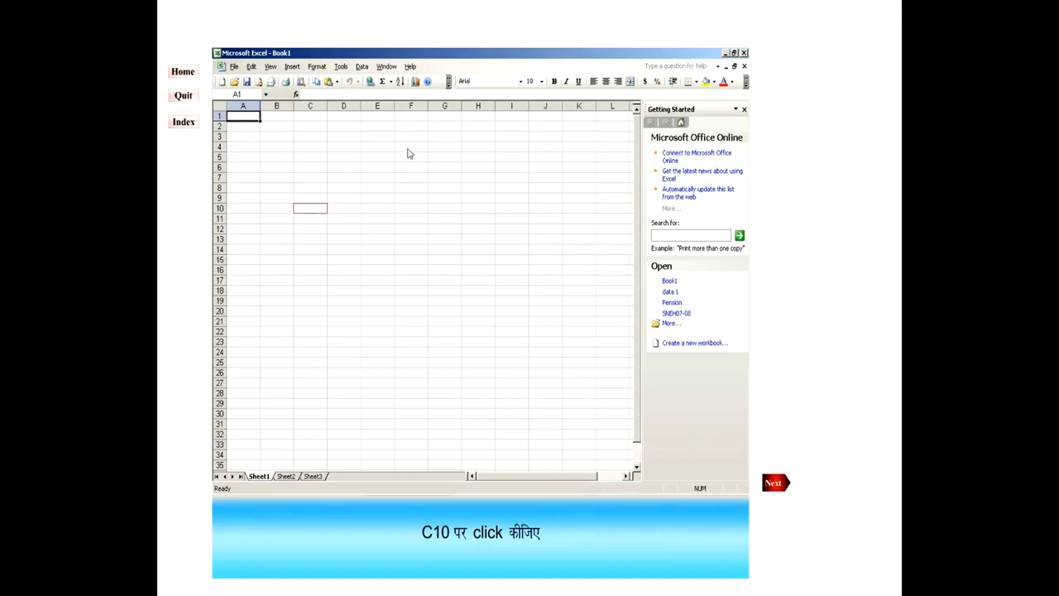
# - Enter "Welcome" in cell C10 and 0145 in cell C11
pyautogui.click(322, 208)
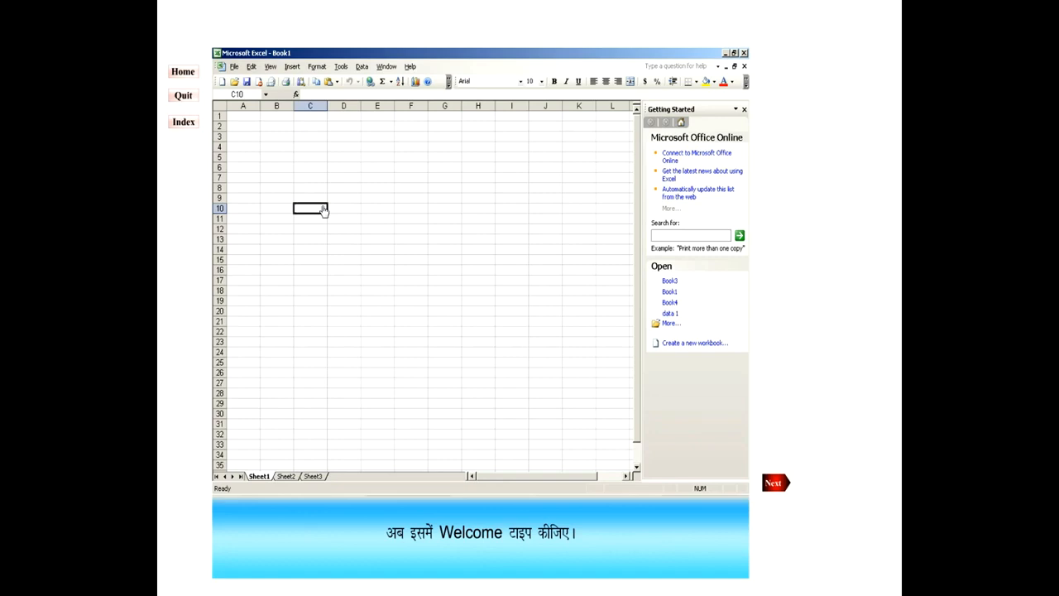
pyautogui.write('Welcome')
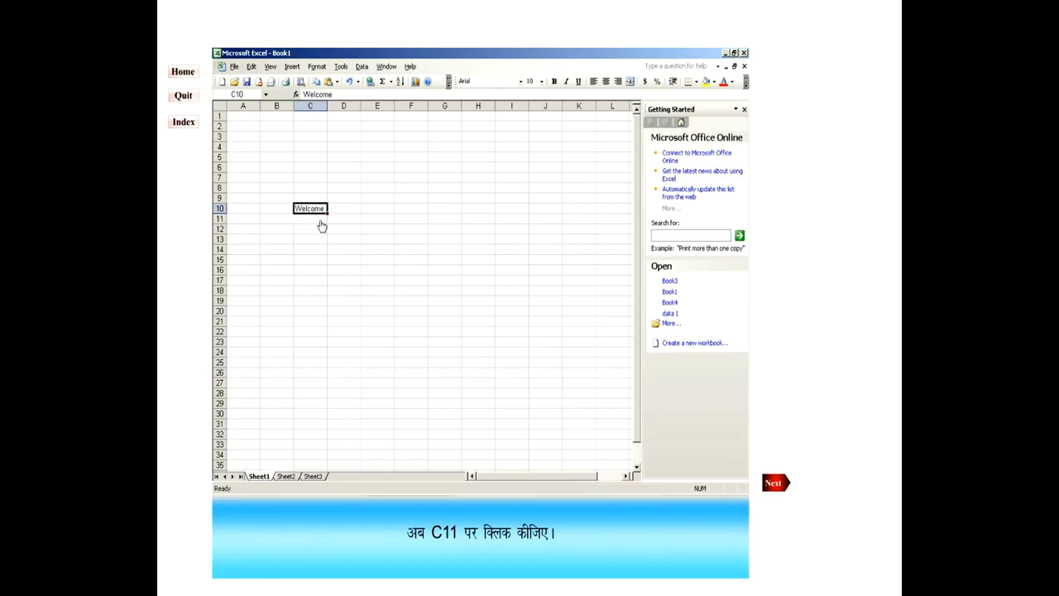
pyautogui.click(322, 220)
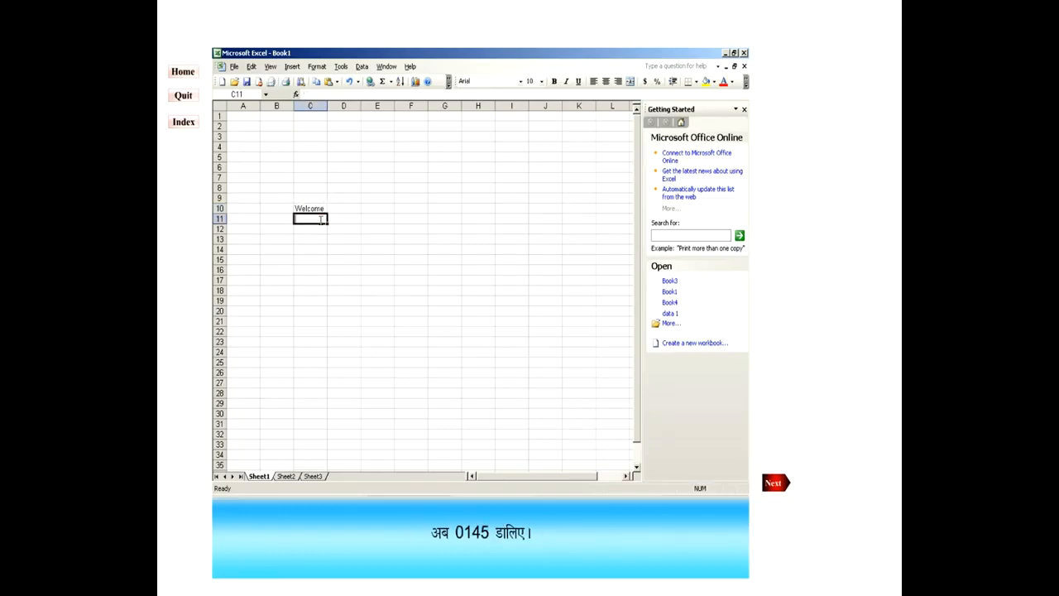
pyautogui.write('0145')
pyautogui.press('Return')
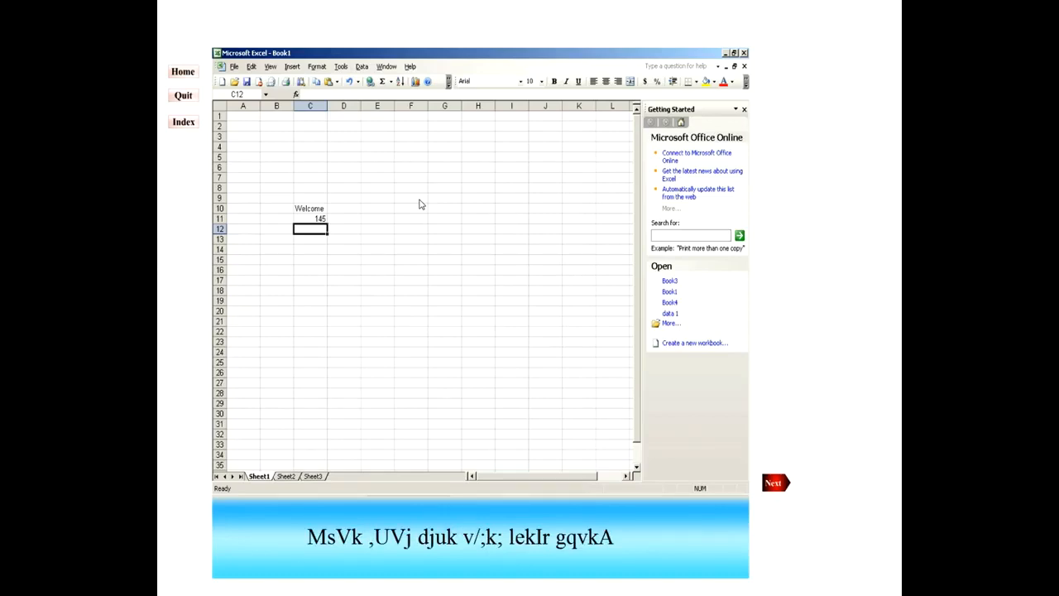
# - Advance the lesson to the row exercise and insert a new row above the 145 in cell C11
pyautogui.click(778, 487)
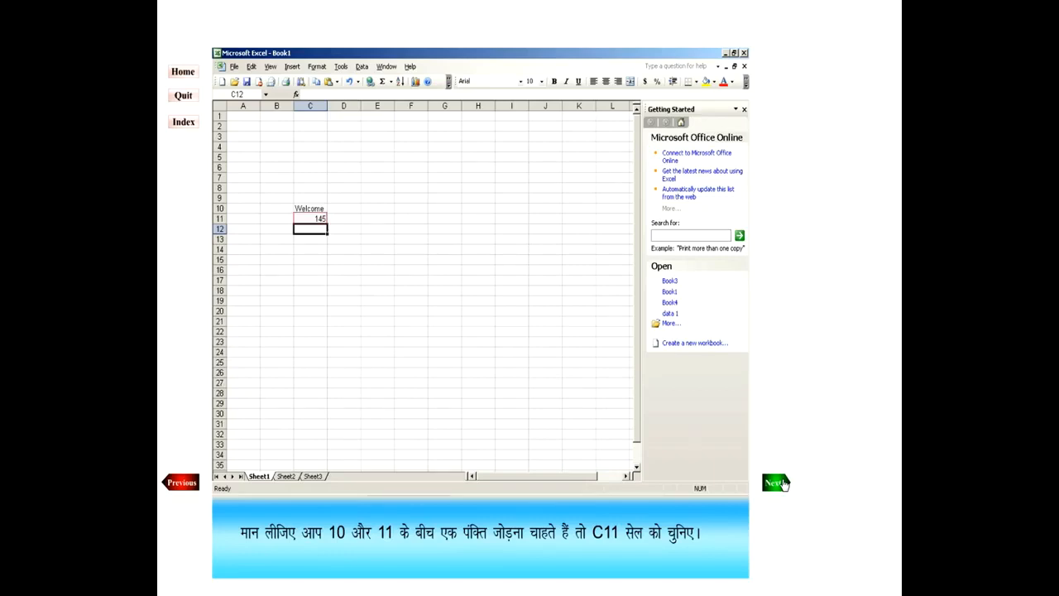
pyautogui.click(778, 483)
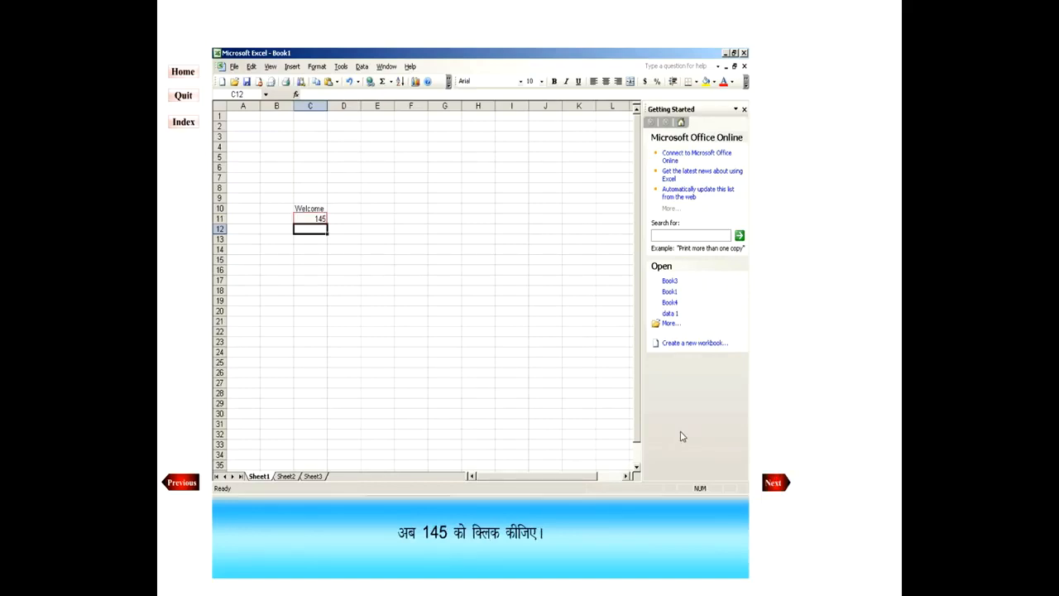
pyautogui.click(322, 220)
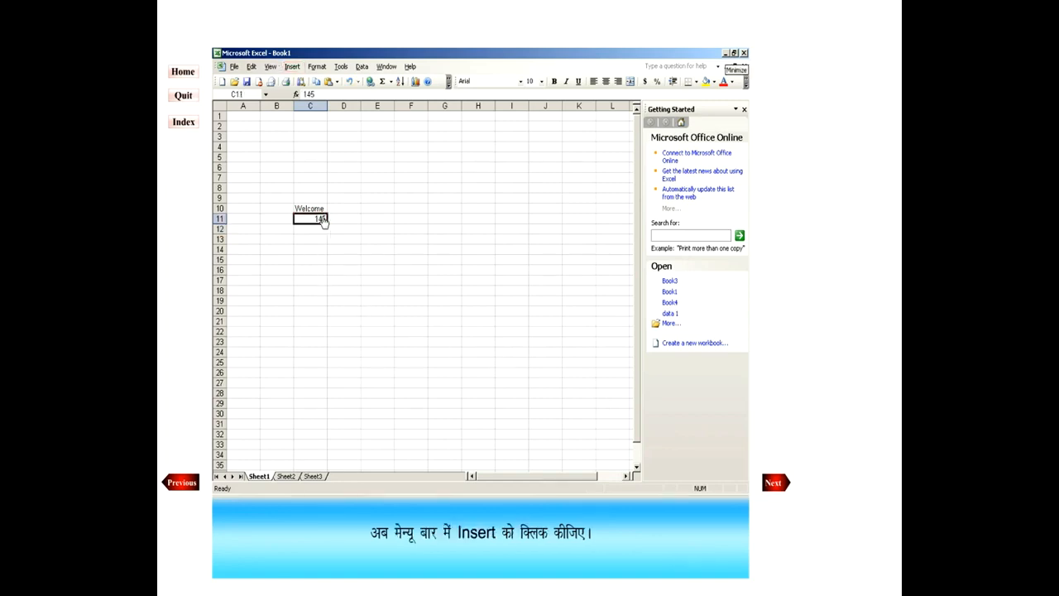
pyautogui.click(293, 66)
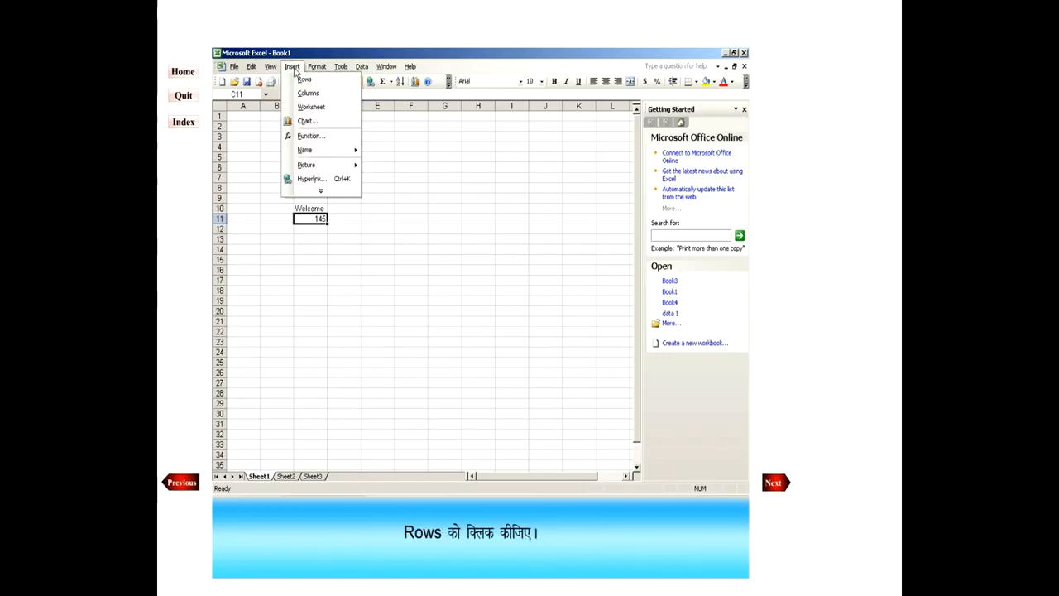
pyautogui.click(305, 80)
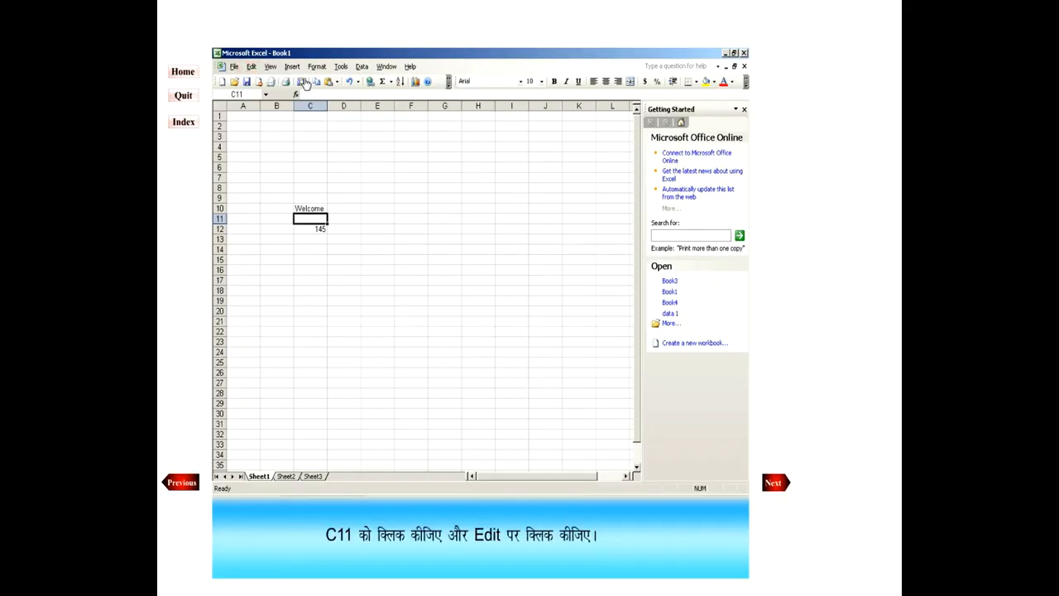
# - Delete the empty row 11 using the Entire row option
pyautogui.click(251, 67)
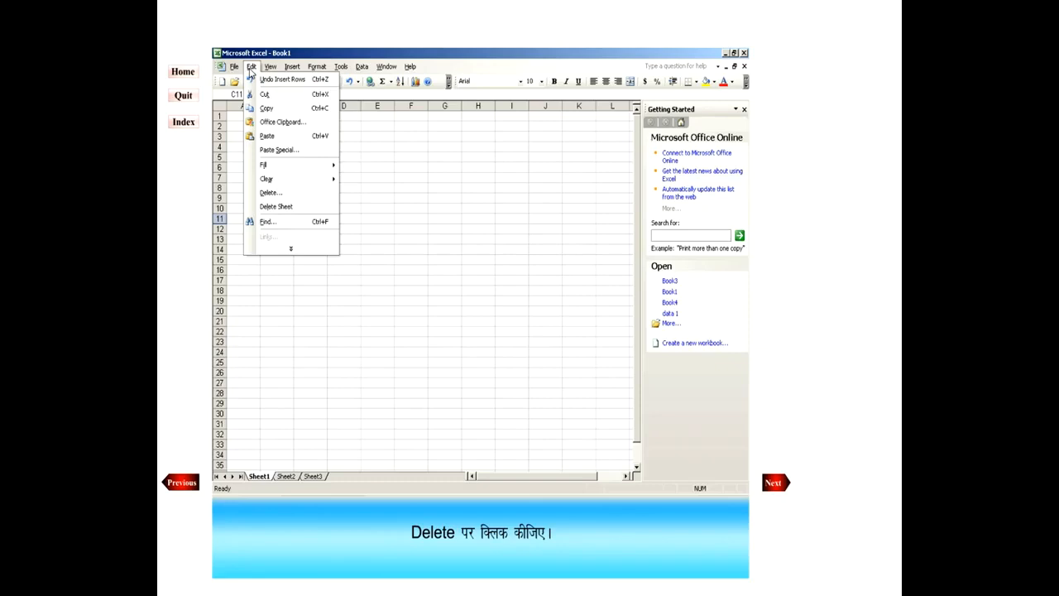
pyautogui.click(267, 195)
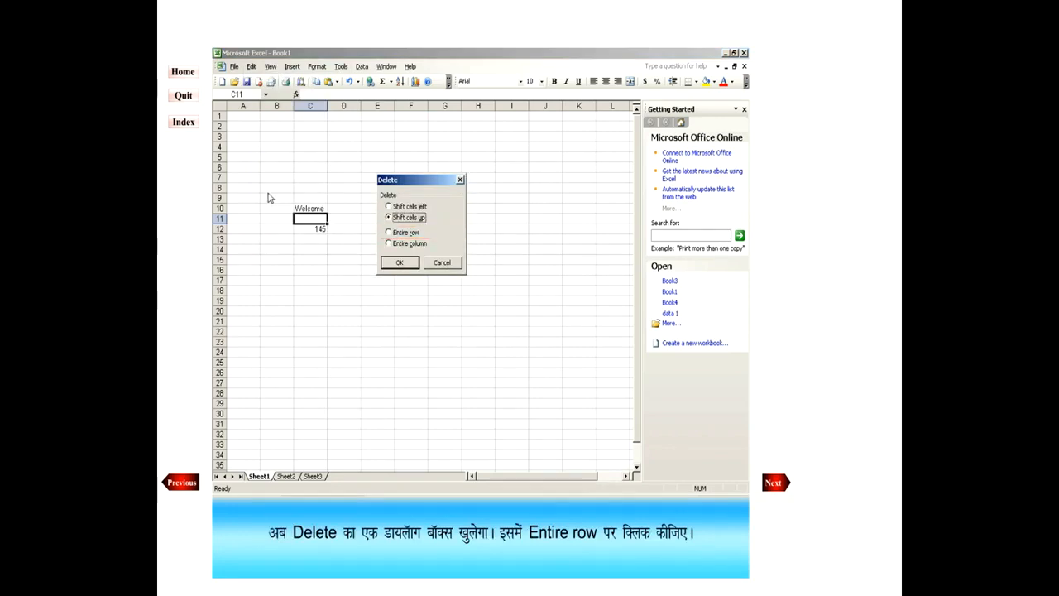
pyautogui.click(405, 234)
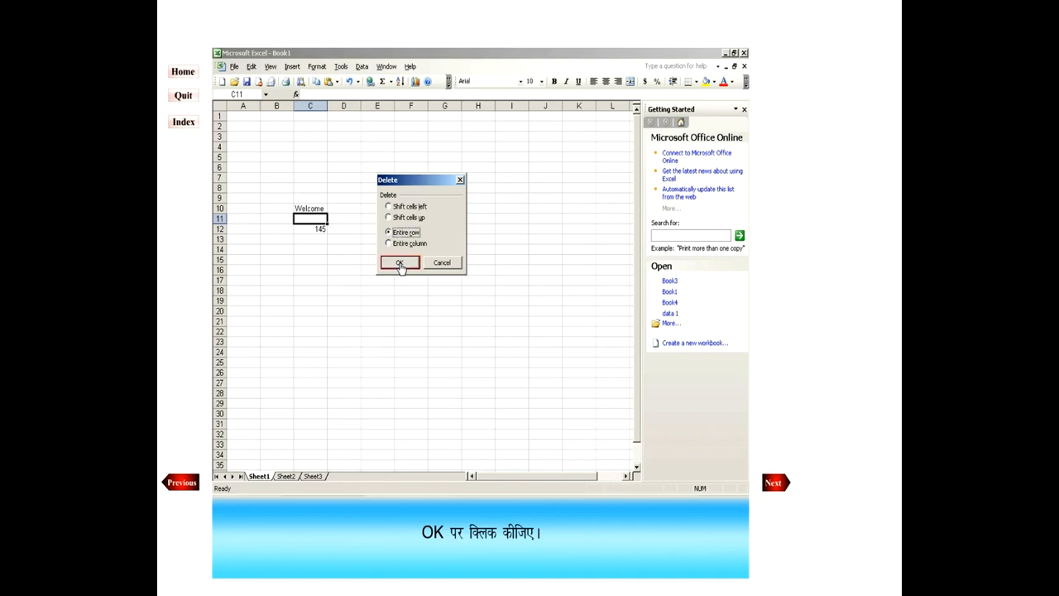
pyautogui.click(399, 263)
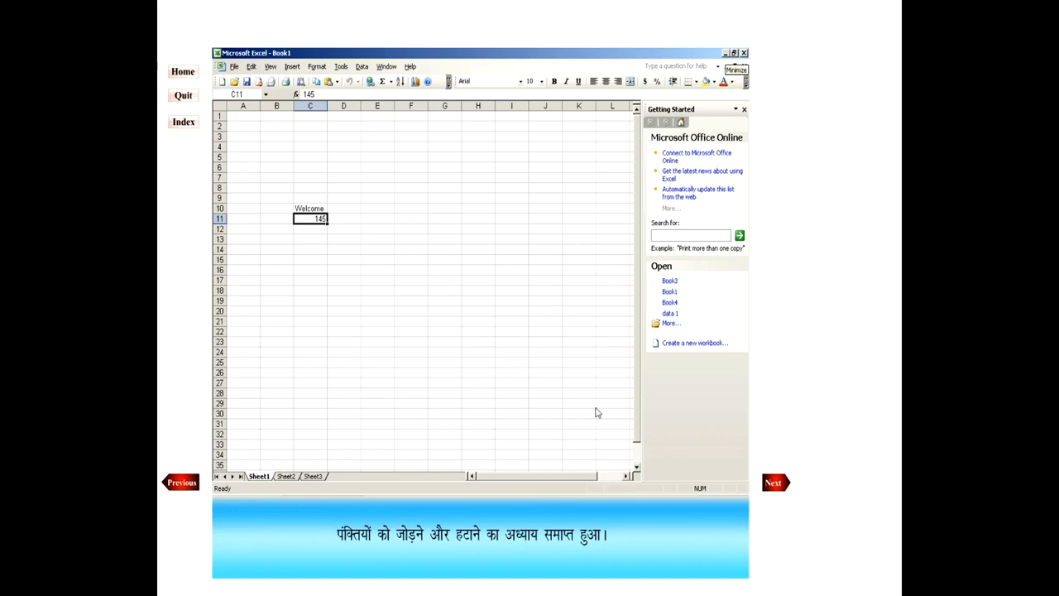
# - Advance to the cell-merging lesson and merge cells A1 through D1 into one cell
pyautogui.click(770, 488)
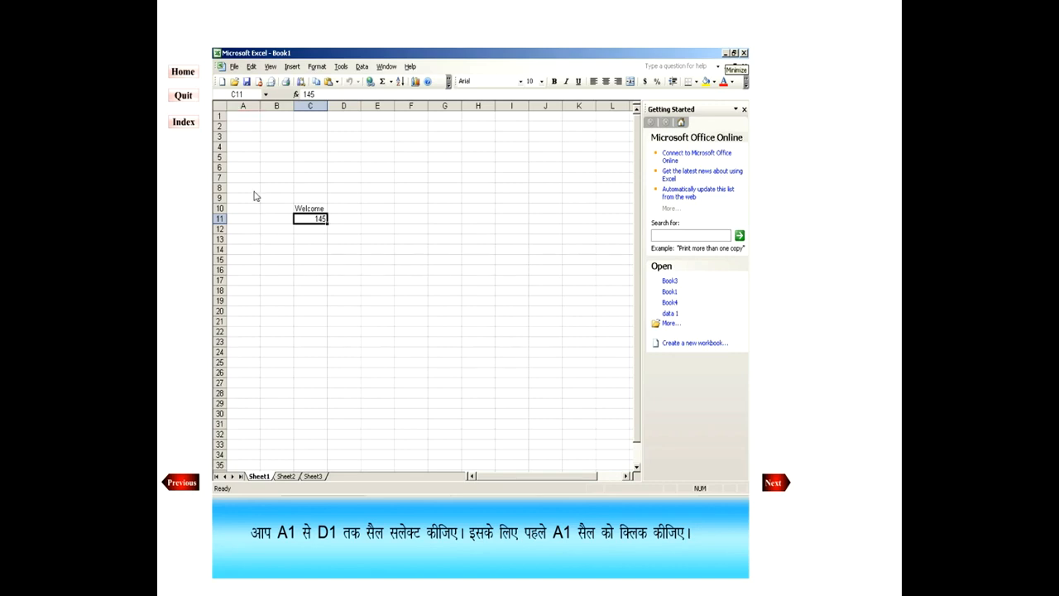
pyautogui.click(245, 119)
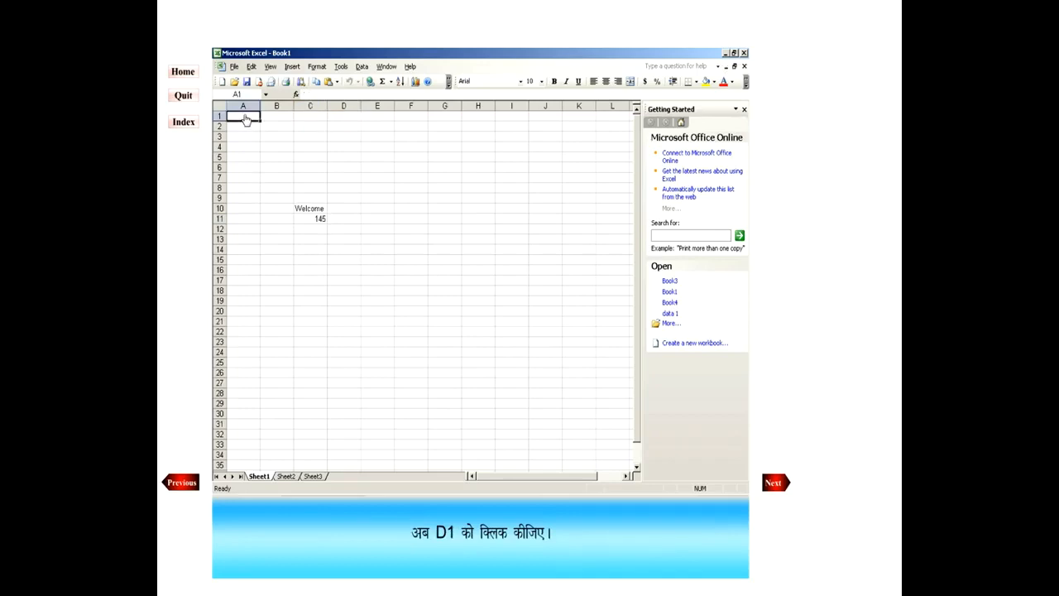
pyautogui.keyDown('shift'); pyautogui.click(339, 122); pyautogui.keyUp('shift')
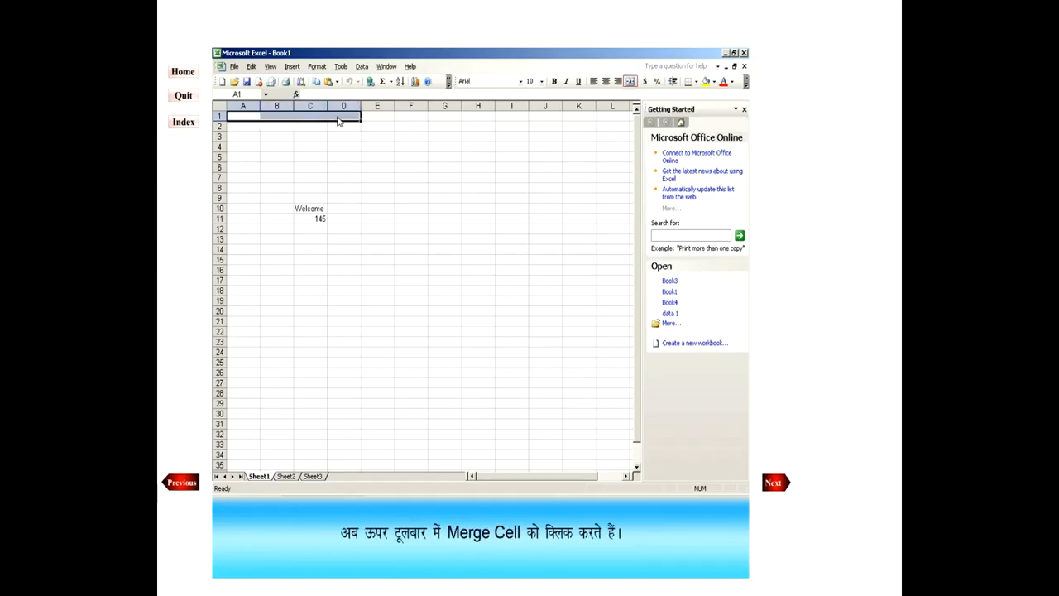
pyautogui.click(630, 82)
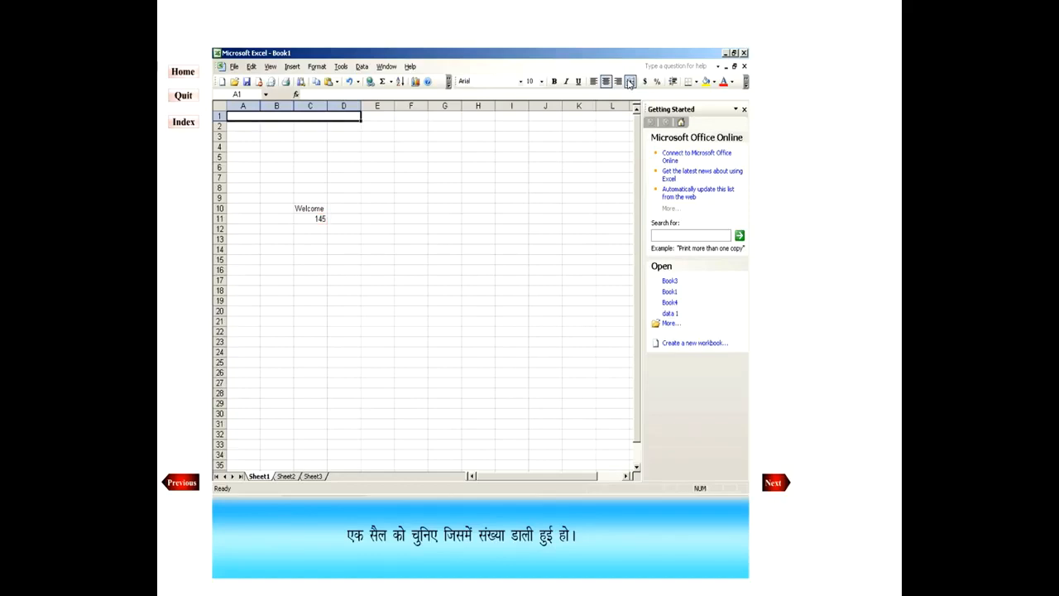
# - Format the number in cell C11 as Currency and set its font to Times New Roman
pyautogui.click(320, 222)
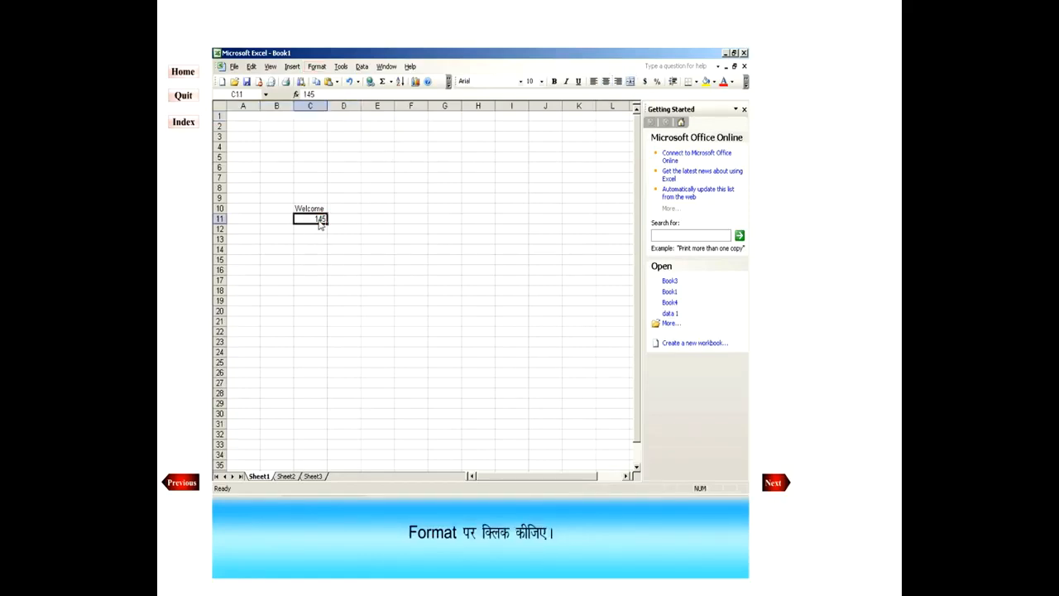
pyautogui.click(317, 67)
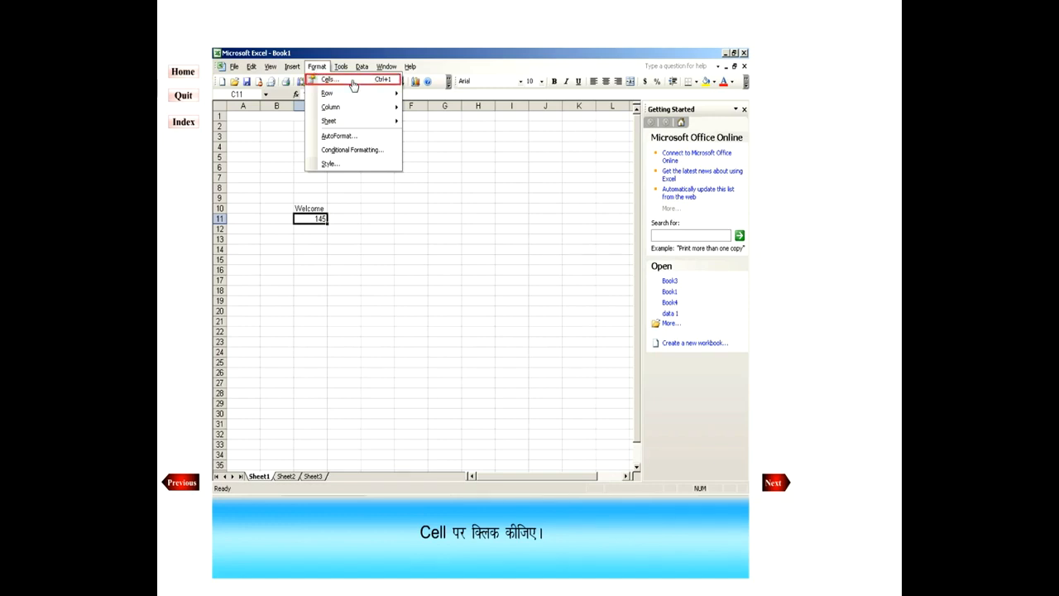
pyautogui.click(353, 86)
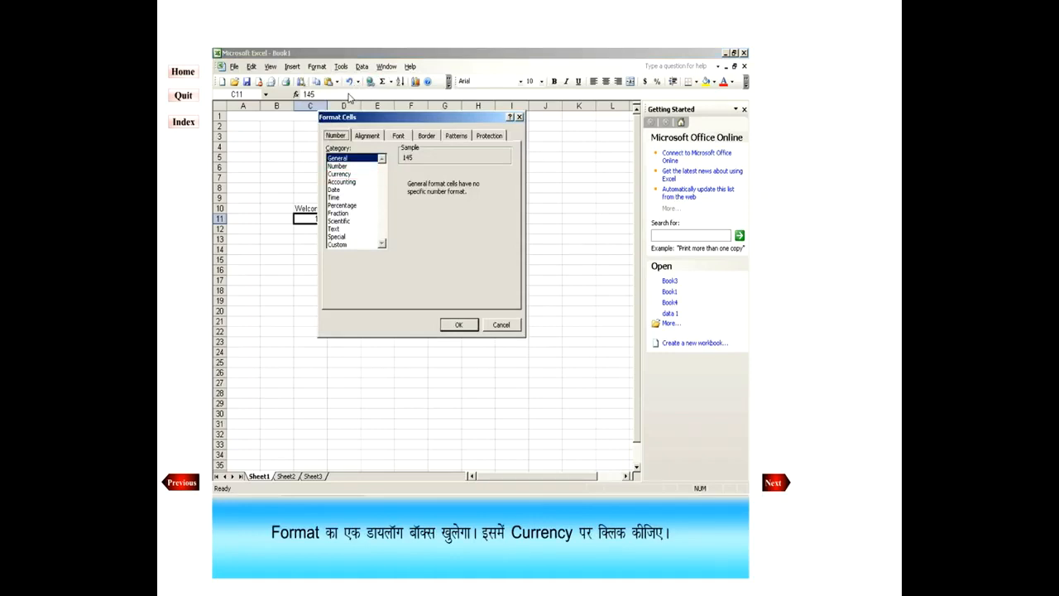
pyautogui.click(352, 177)
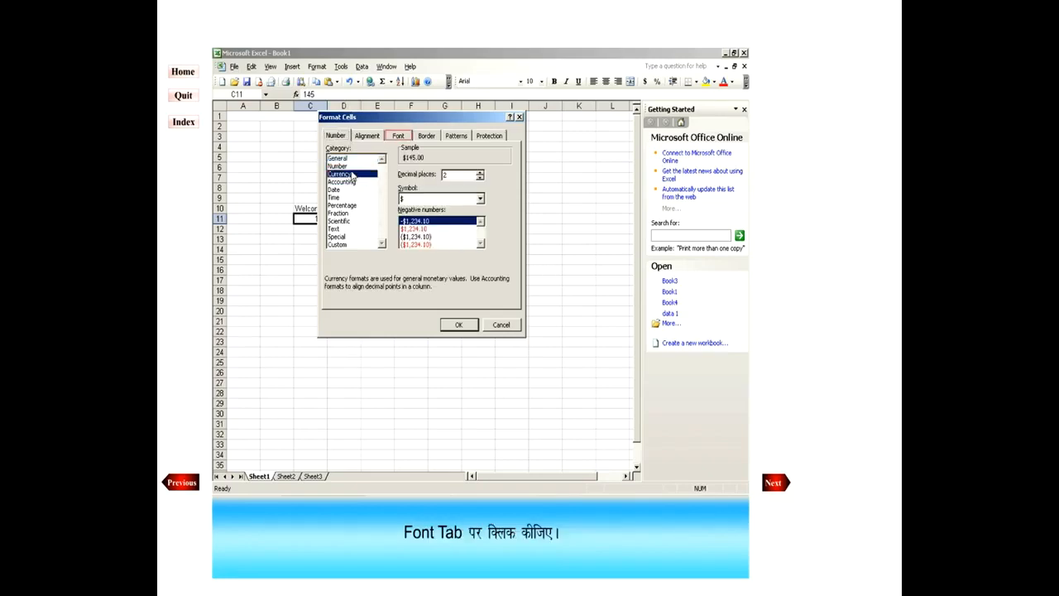
pyautogui.click(388, 137)
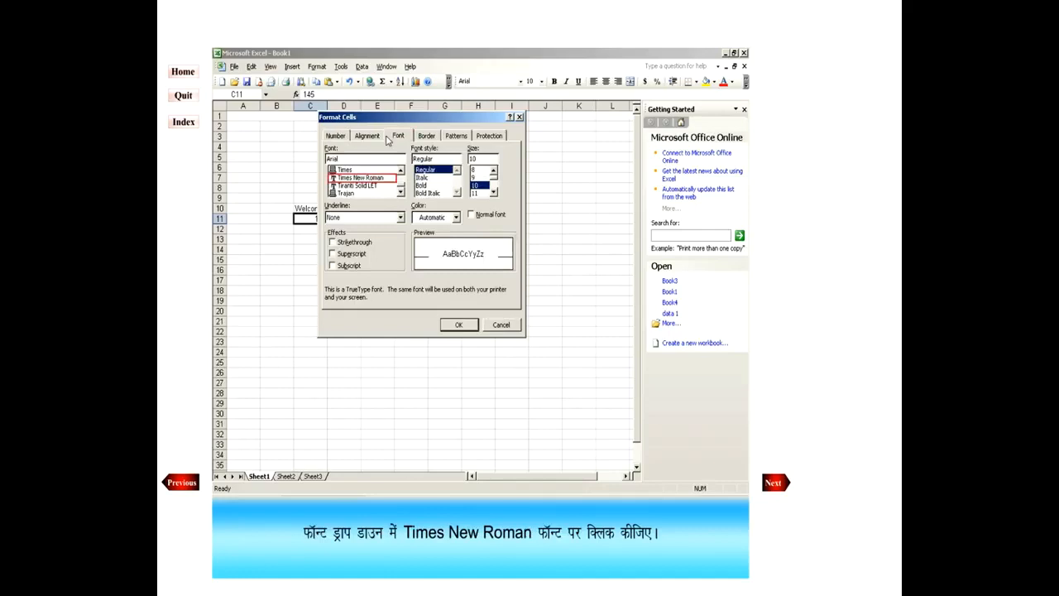
pyautogui.click(380, 179)
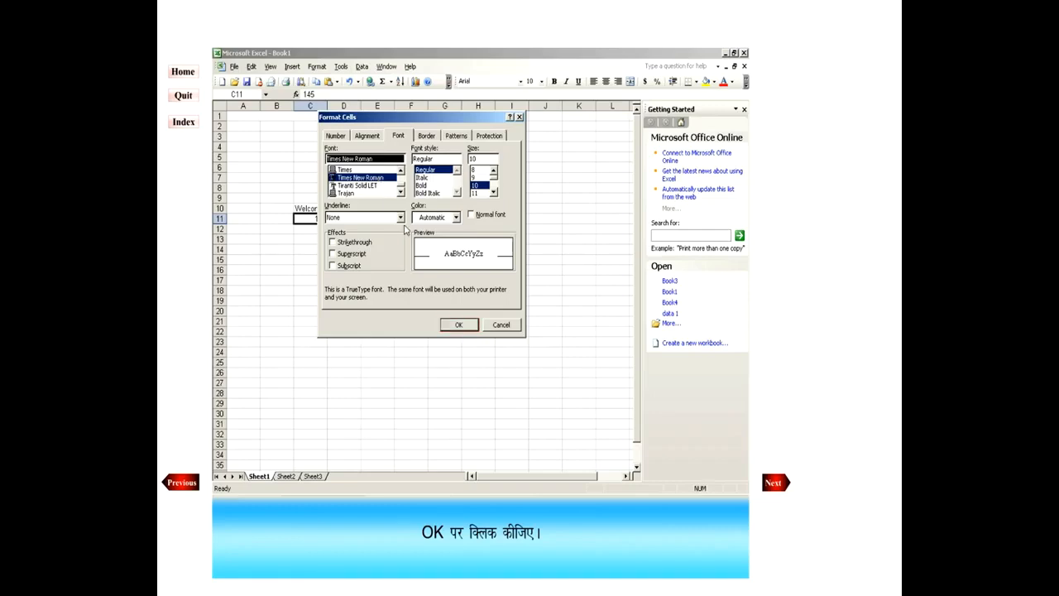
pyautogui.click(451, 325)
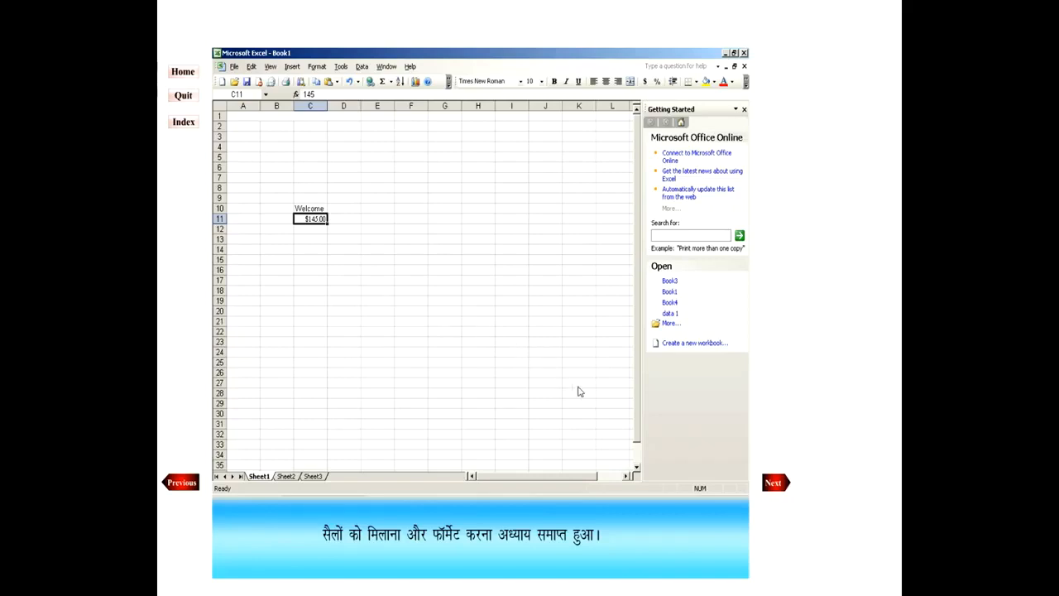
# - Advance to the border lesson and apply an Outline border around cells C10 through C15
pyautogui.click(776, 485)
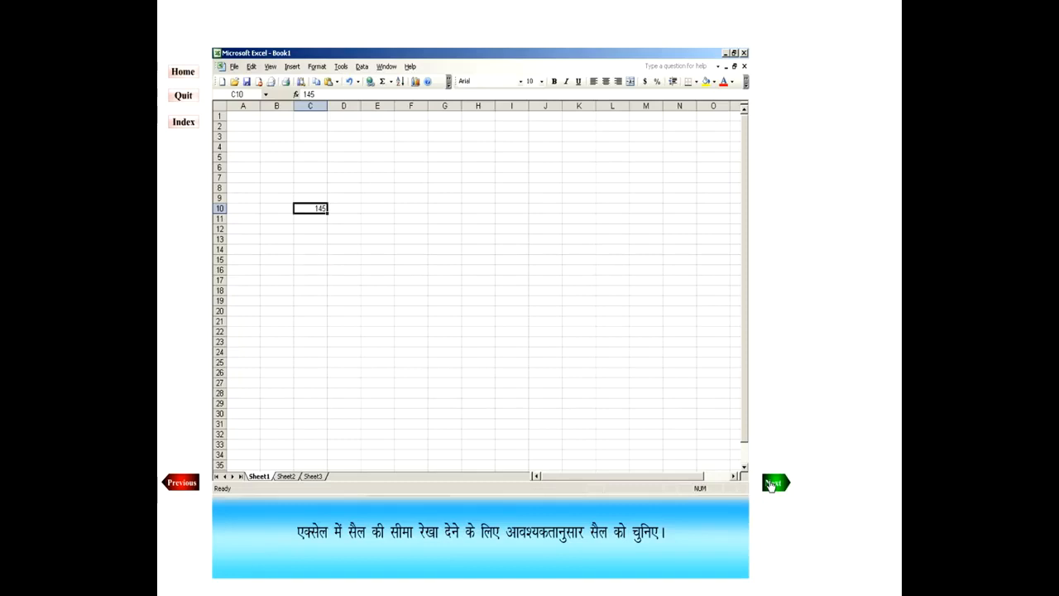
pyautogui.click(771, 485)
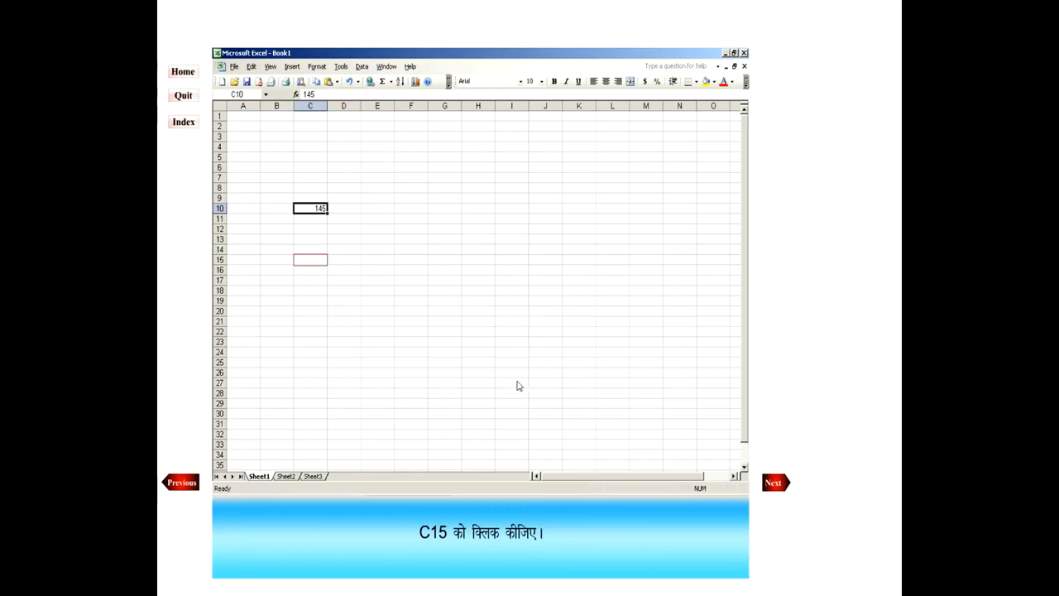
pyautogui.click(307, 265)
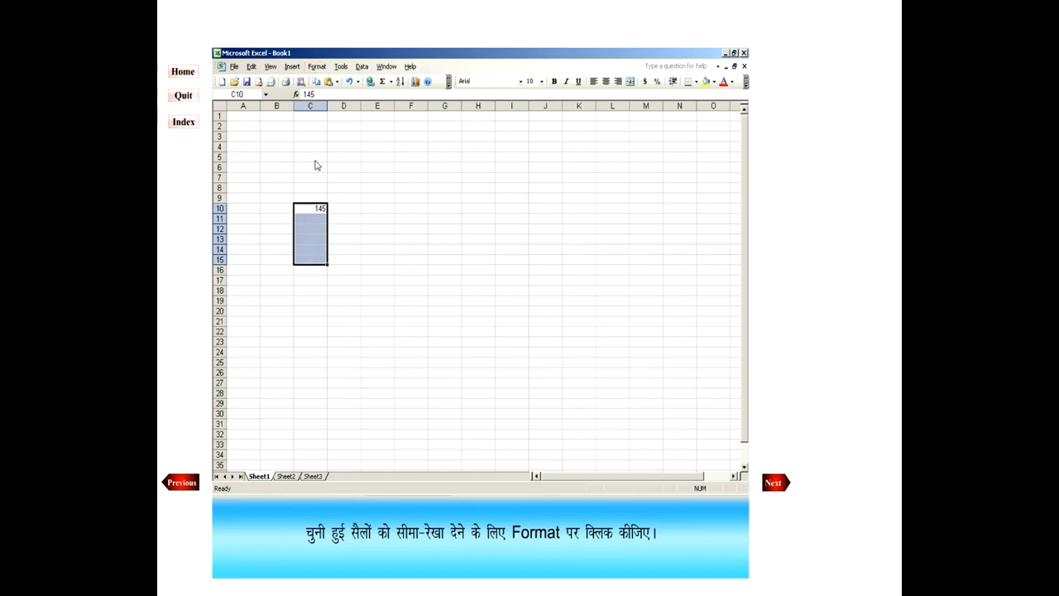
pyautogui.click(323, 70)
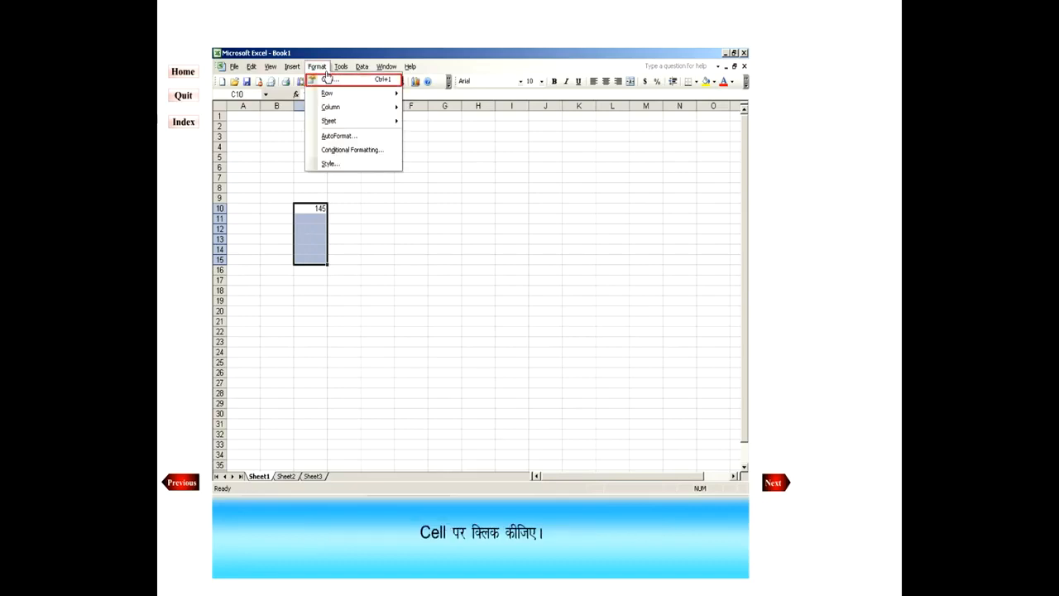
pyautogui.click(342, 87)
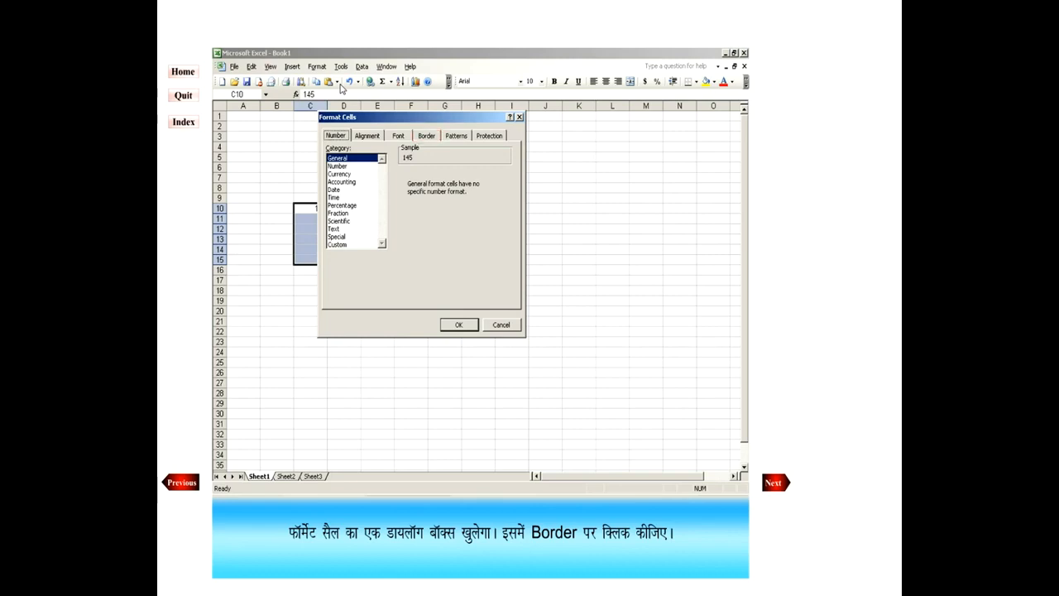
pyautogui.click(427, 137)
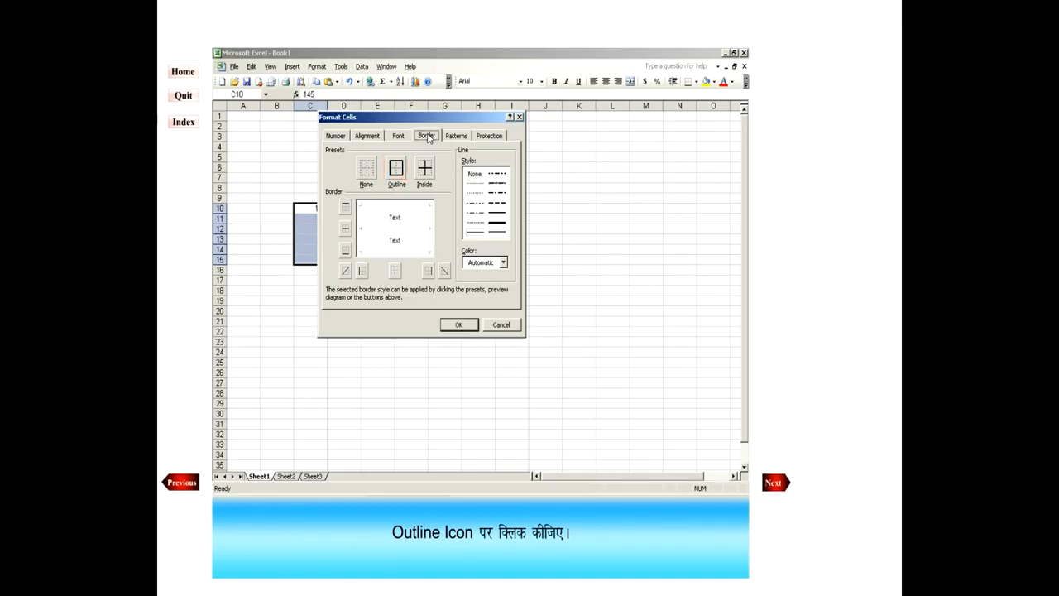
pyautogui.click(401, 169)
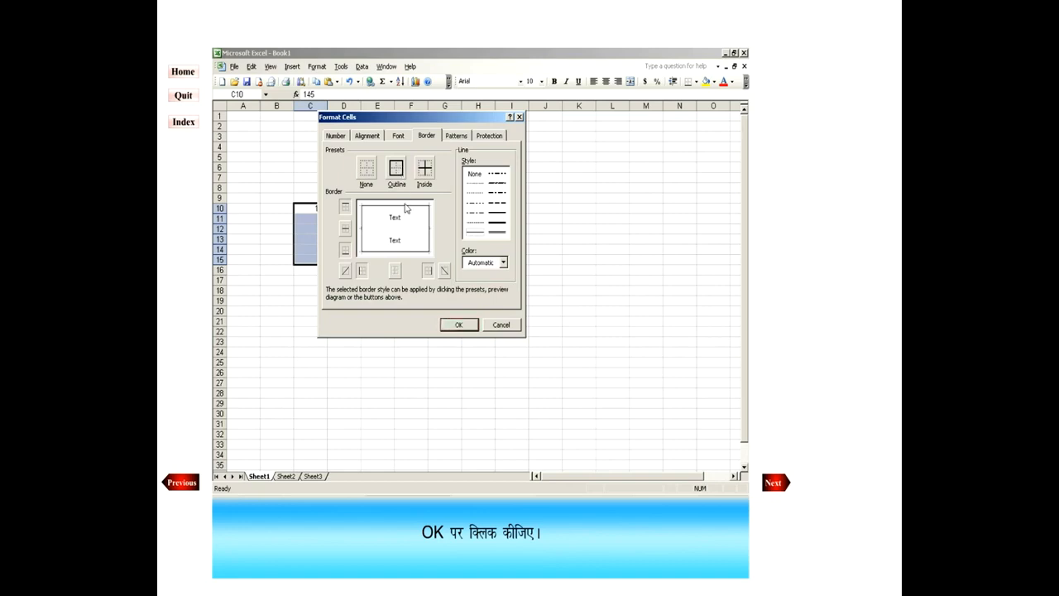
pyautogui.click(458, 324)
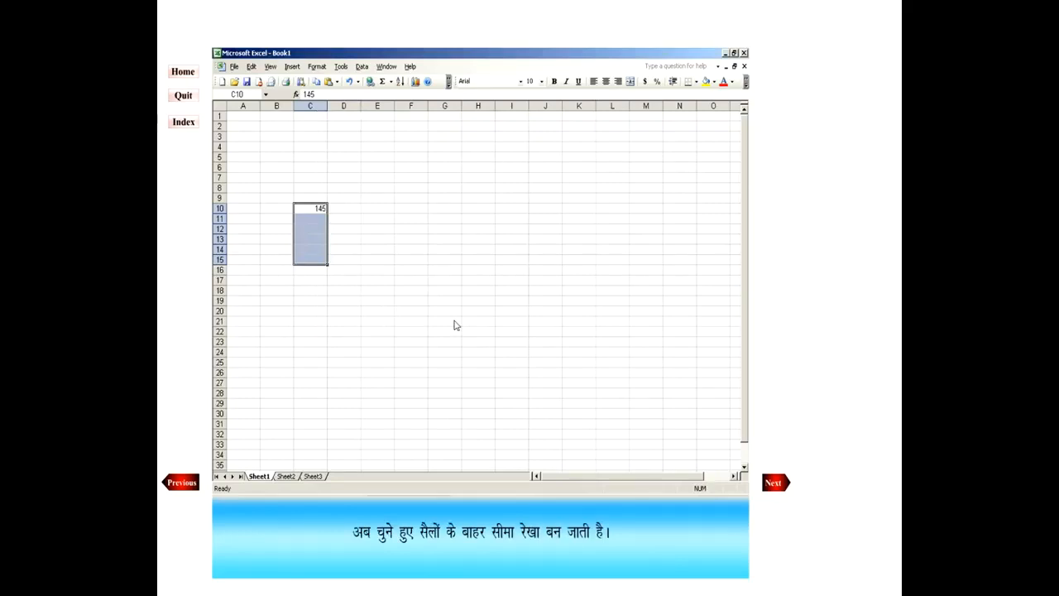
# - Advance to the company profit lesson and fill cells C3 to C6 with 20, 80, 50 and 100
pyautogui.click(772, 482)
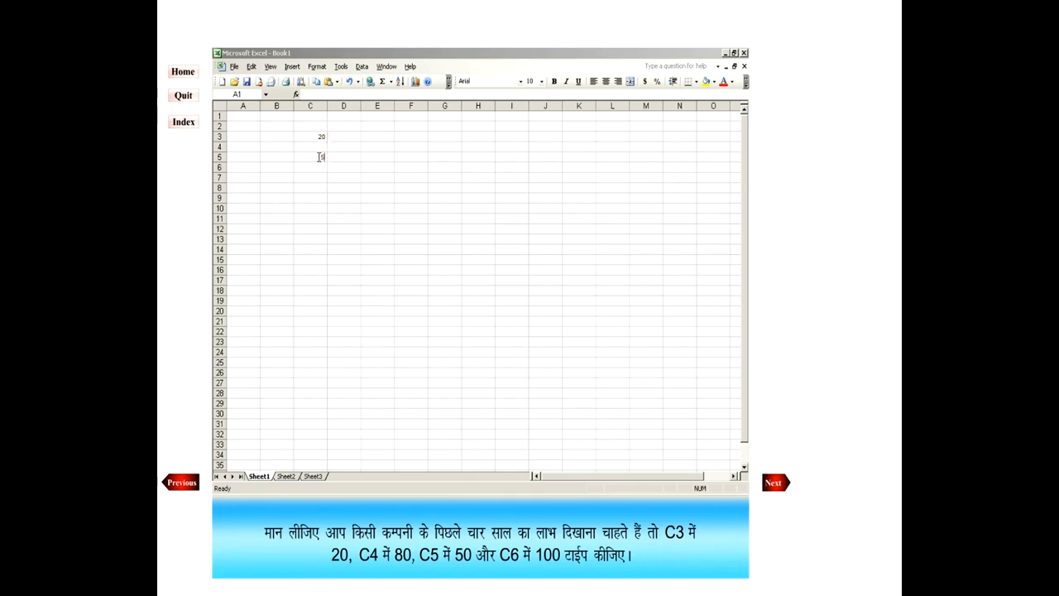
pyautogui.click(315, 148)
pyautogui.write('80')
pyautogui.click(315, 168)
pyautogui.write('100')
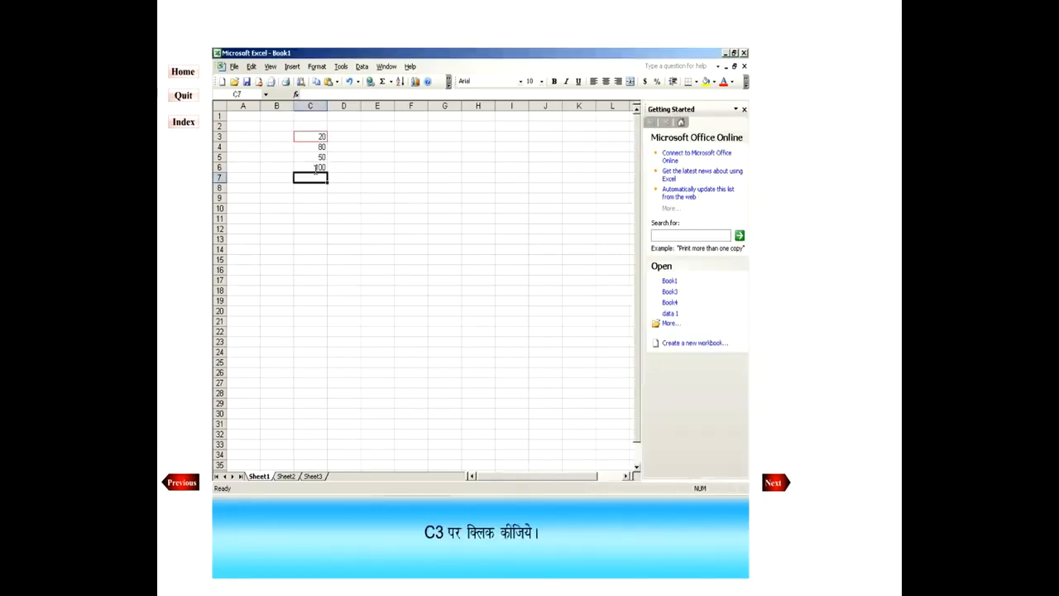
# - Start a stacked area chart from cells C3 to C6, keeping the series in columns, and proceed to the chart options
pyautogui.click(319, 138)
pyautogui.click(324, 175)
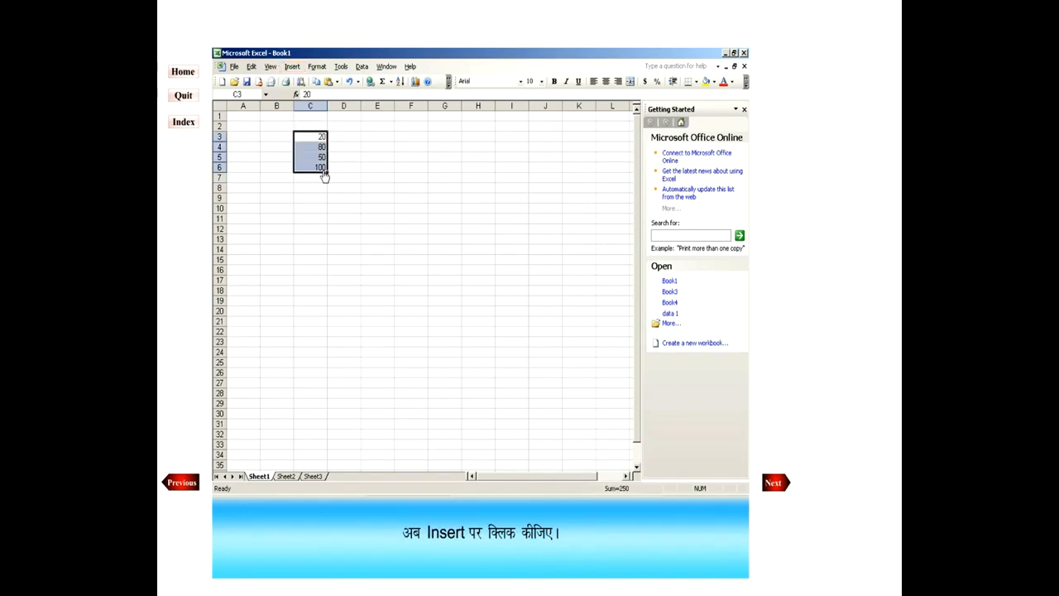
pyautogui.click(292, 66)
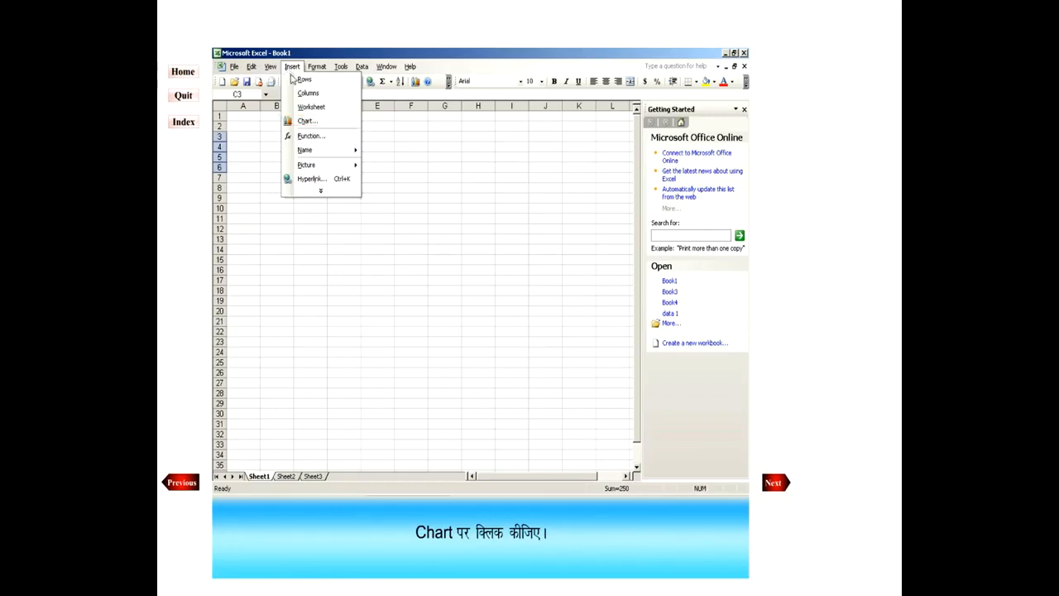
pyautogui.click(306, 121)
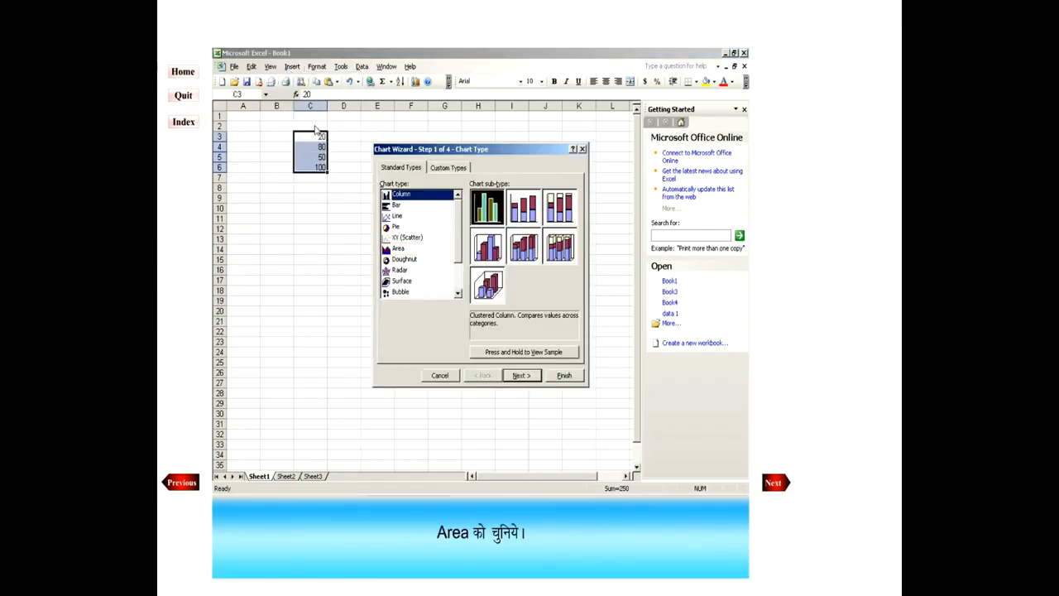
pyautogui.click(393, 249)
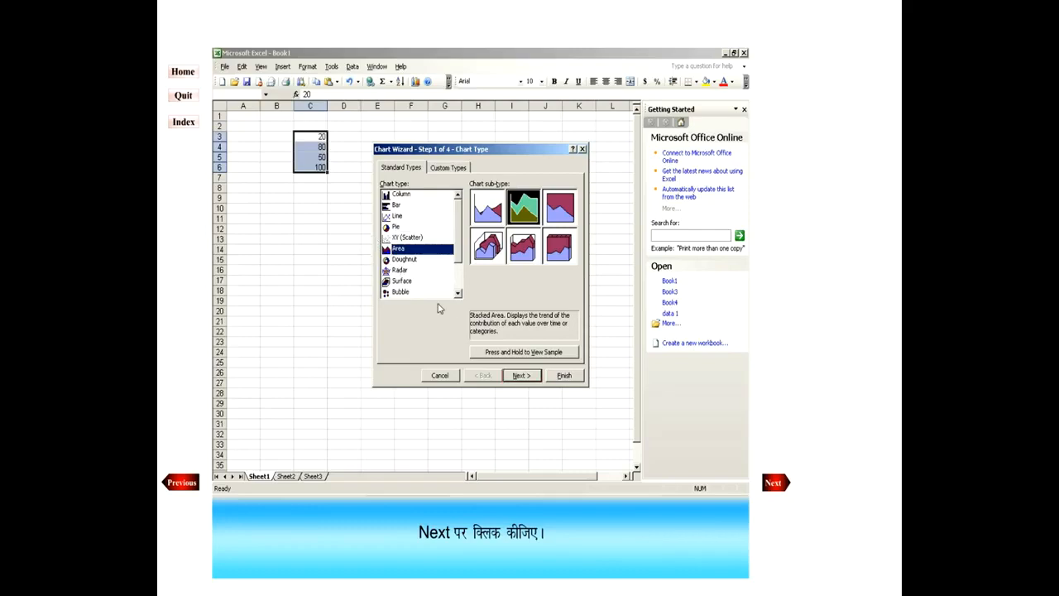
pyautogui.click(522, 376)
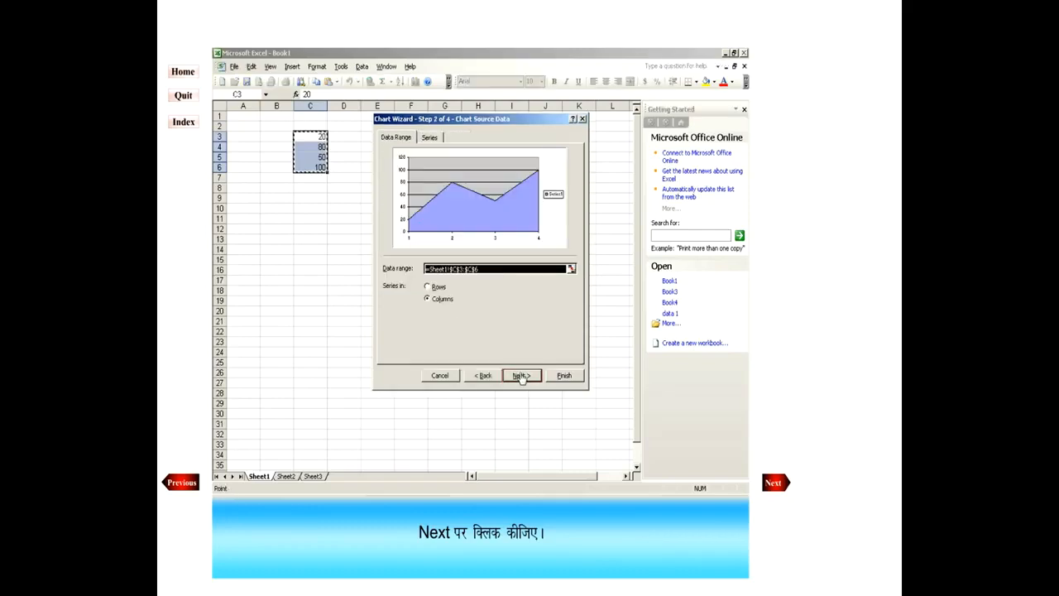
pyautogui.click(522, 376)
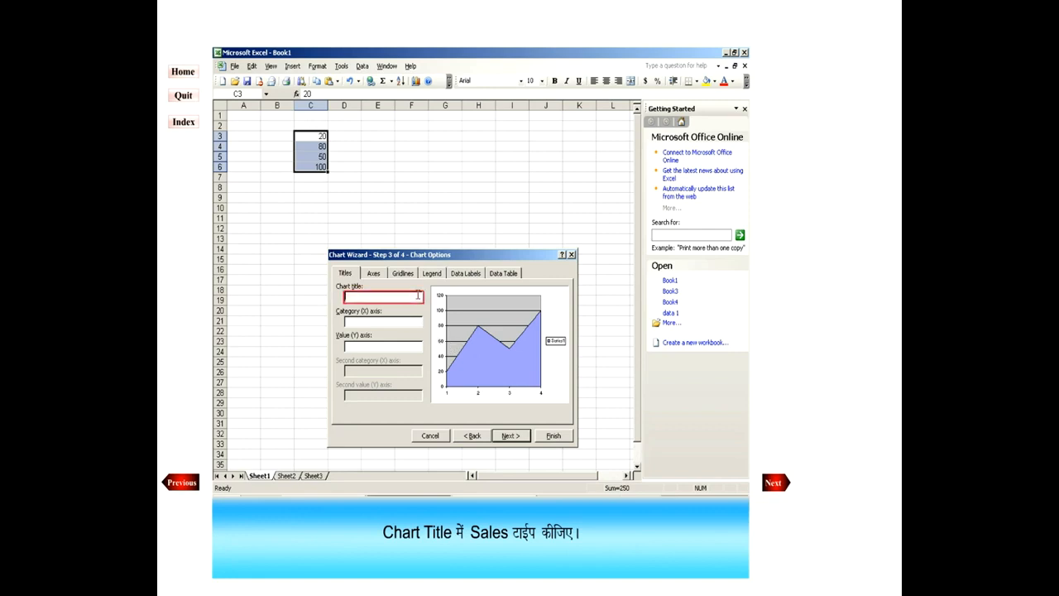
# - Title the chart Sales, label the X axis Year and the Y axis Profit, and place it as an object in Sheet1
pyautogui.write('Sales')
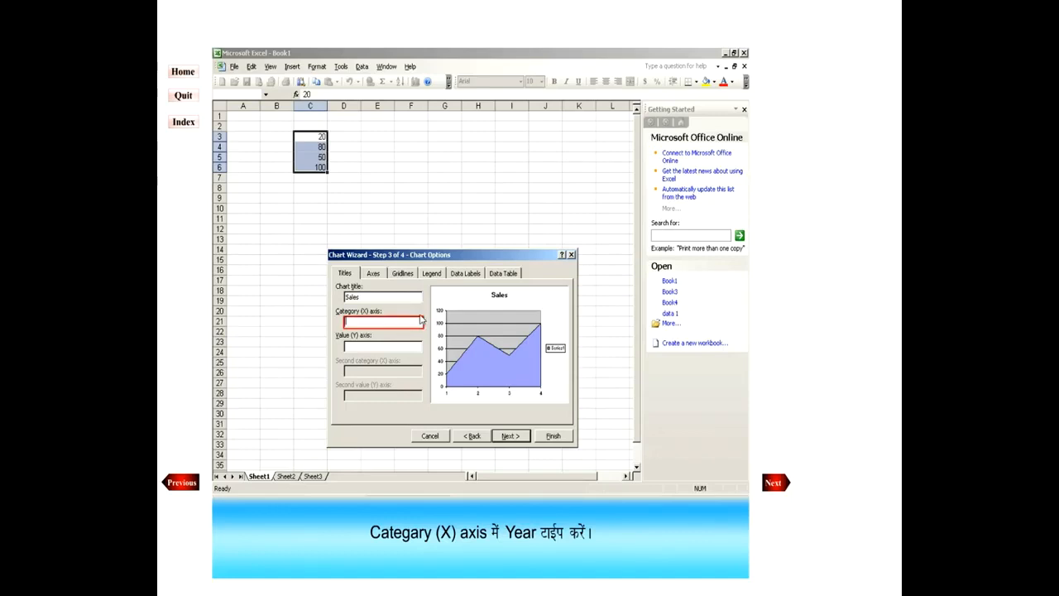
pyautogui.write('Year')
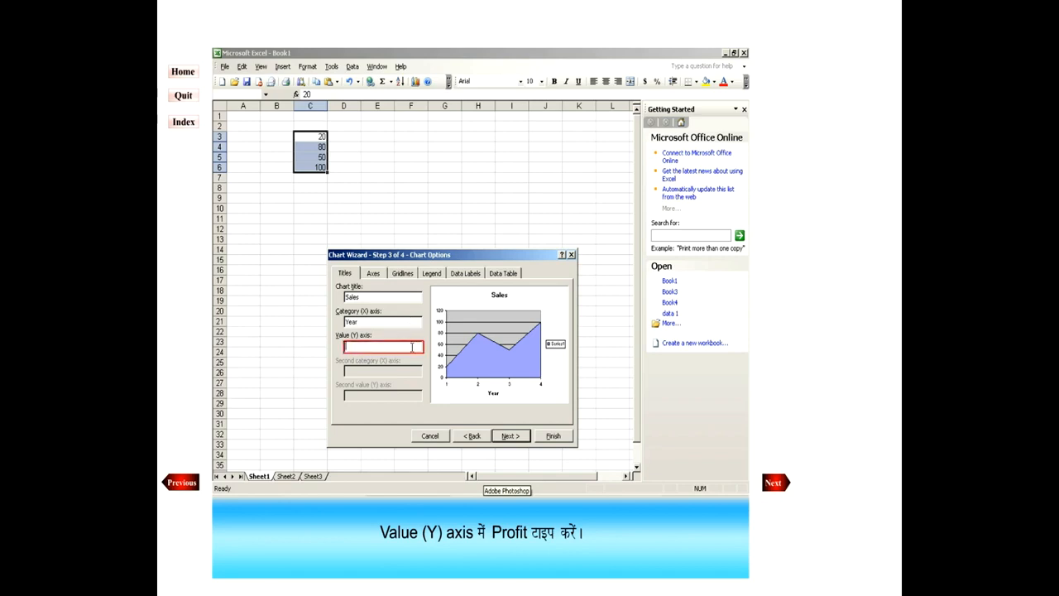
pyautogui.write('Profit')
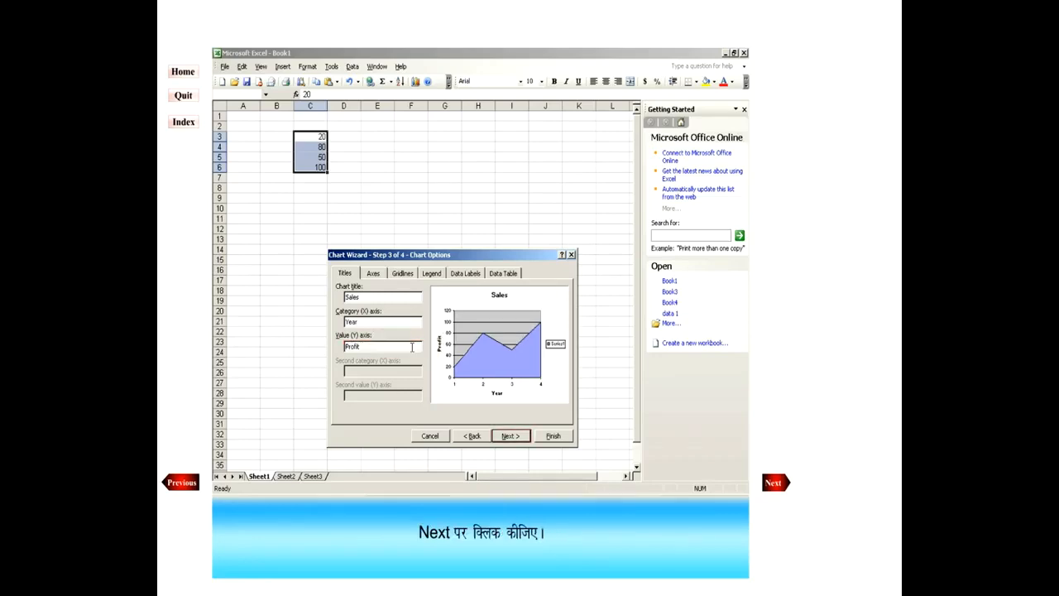
pyautogui.click(511, 436)
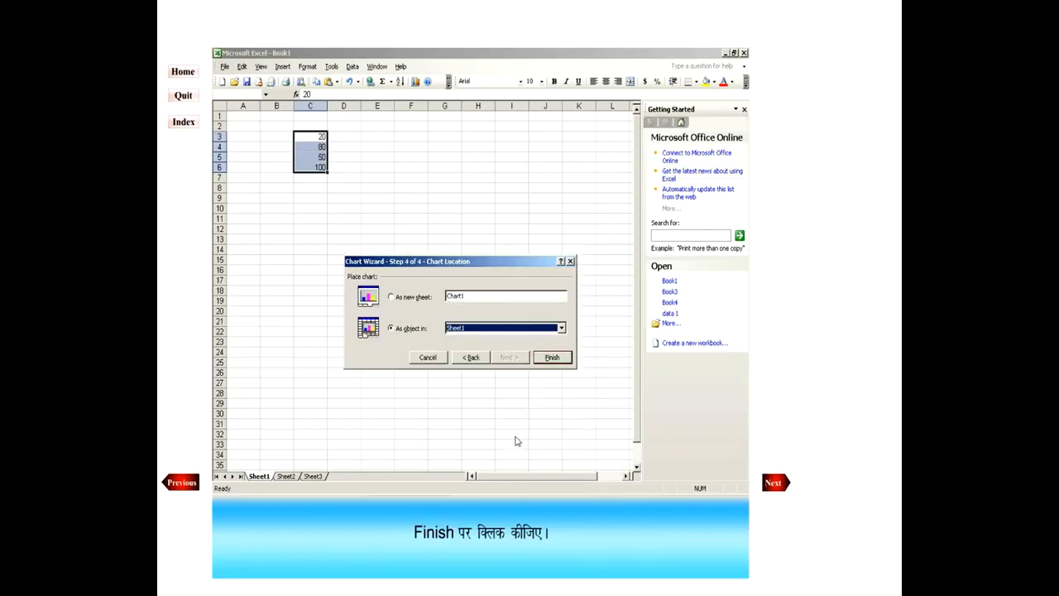
pyautogui.click(552, 360)
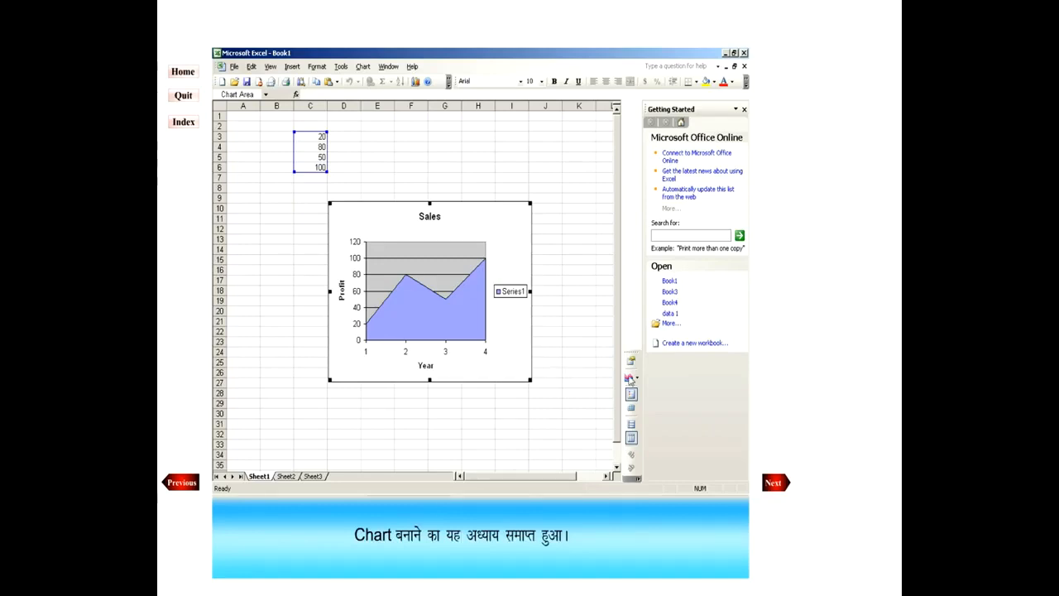
# - Advance to the function lesson and insert the Statistical function AVERAGE over C3:C6 in cell C7
pyautogui.click(777, 484)
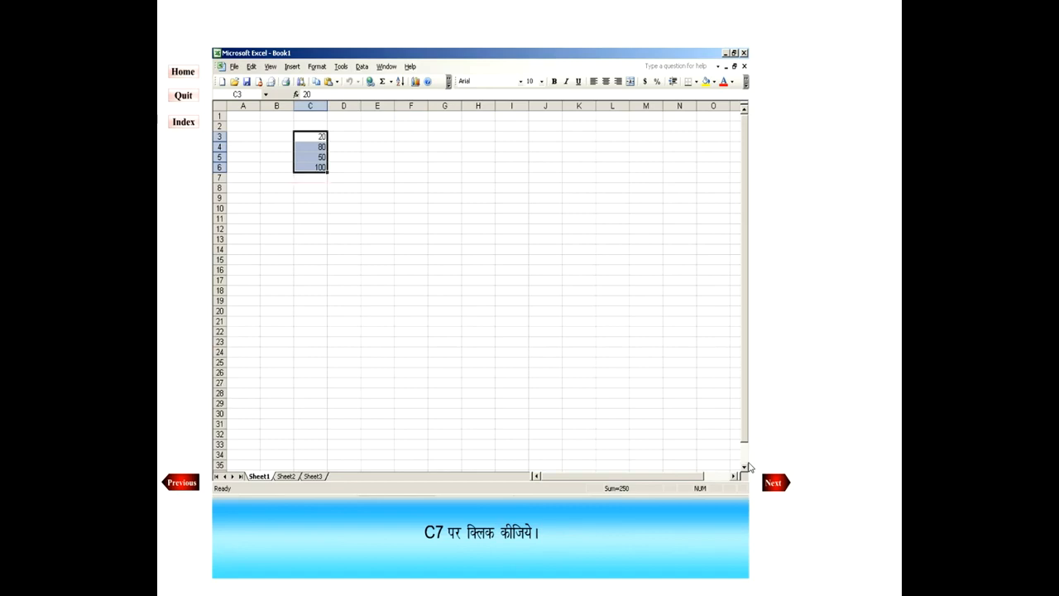
pyautogui.click(314, 184)
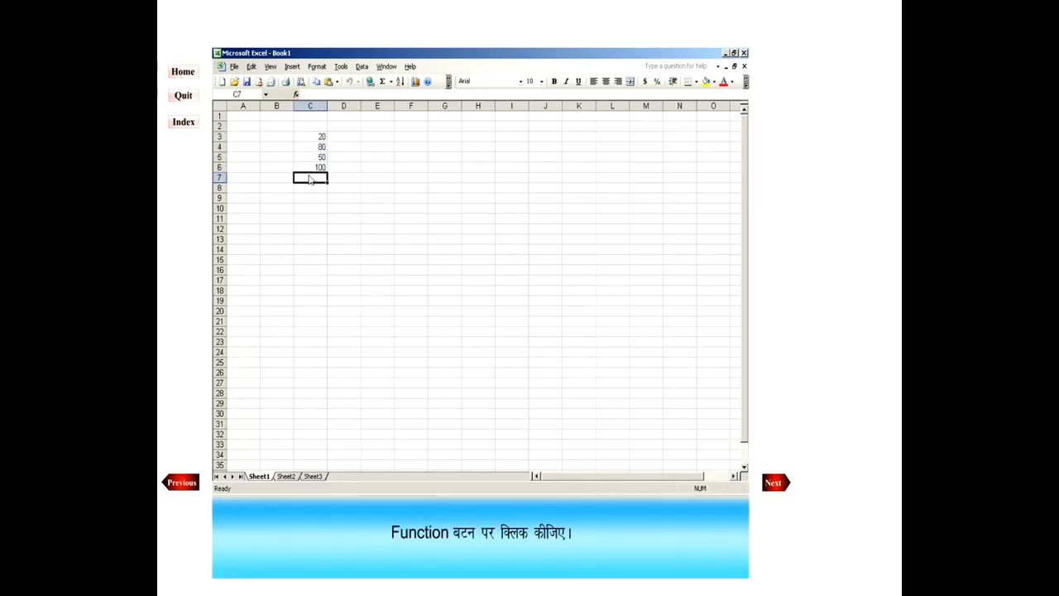
pyautogui.click(296, 94)
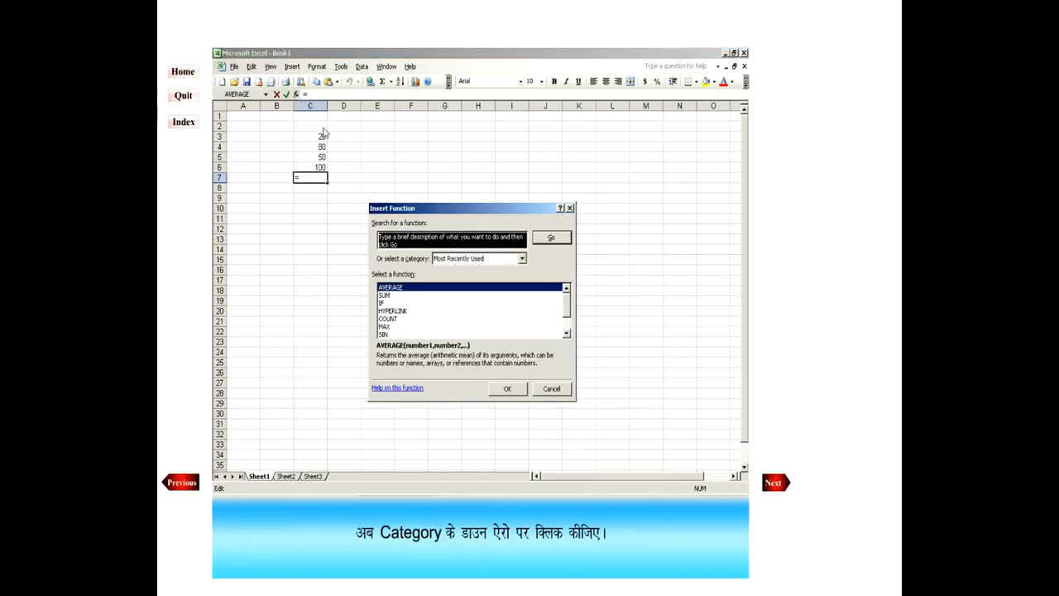
pyautogui.click(522, 259)
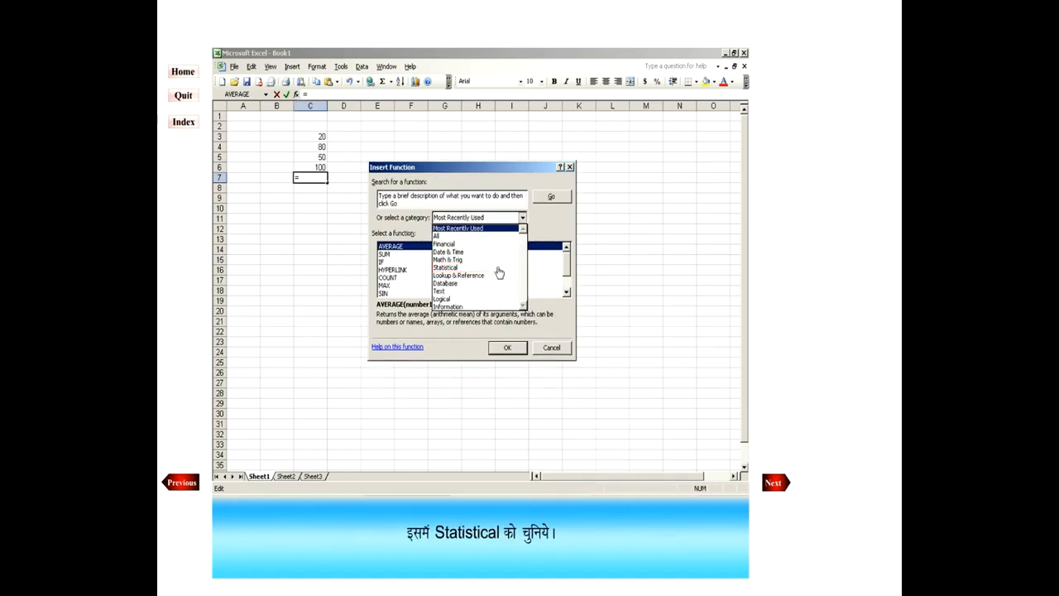
pyautogui.click(498, 267)
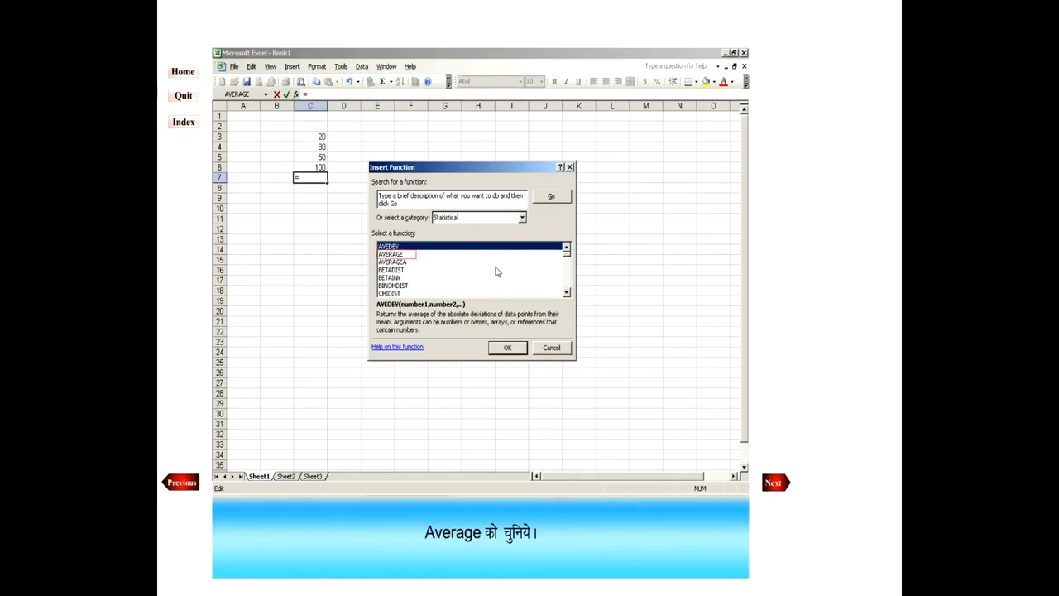
pyautogui.click(398, 255)
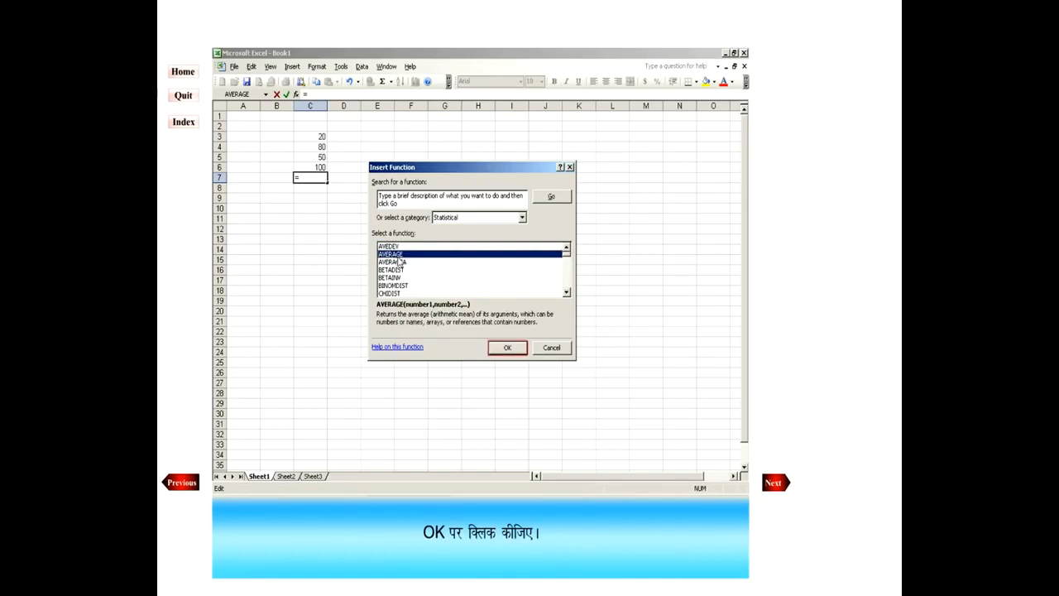
pyautogui.click(507, 348)
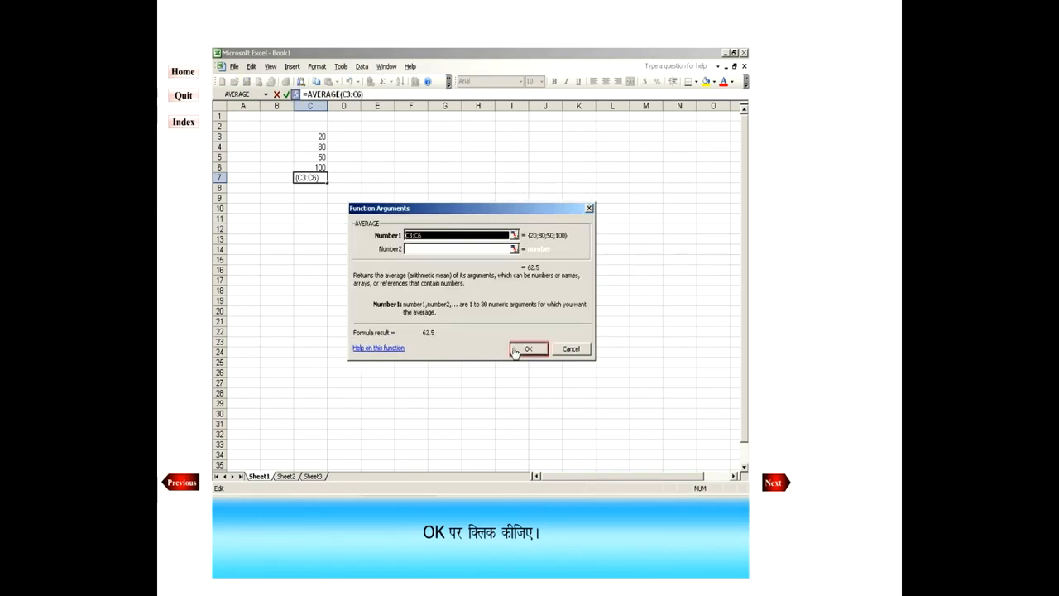
pyautogui.click(526, 349)
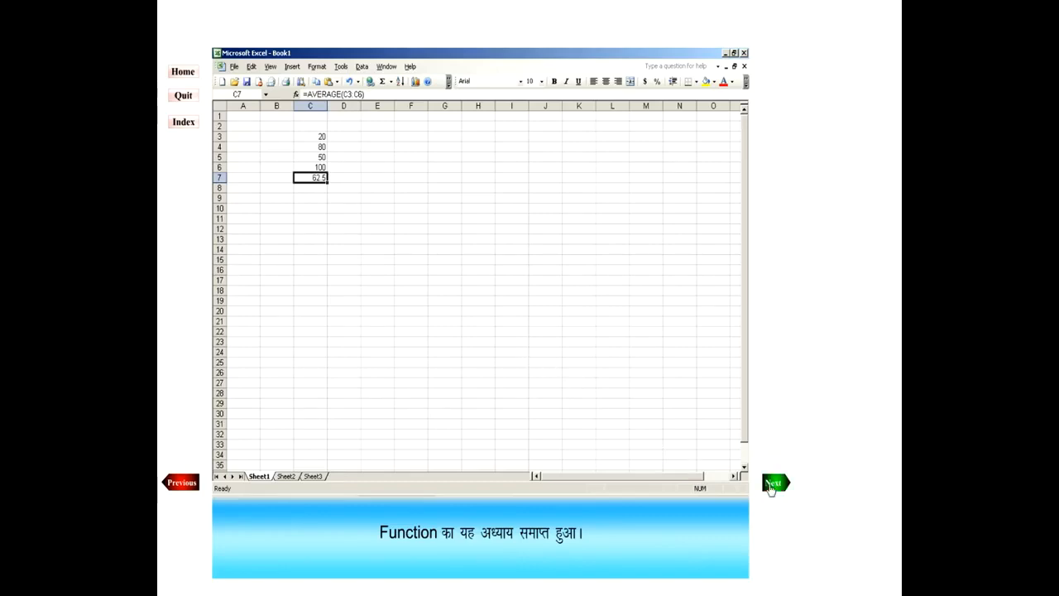
# - Advance to the sorting lesson and sort the column G data in ascending order from cell G1
pyautogui.click(771, 485)
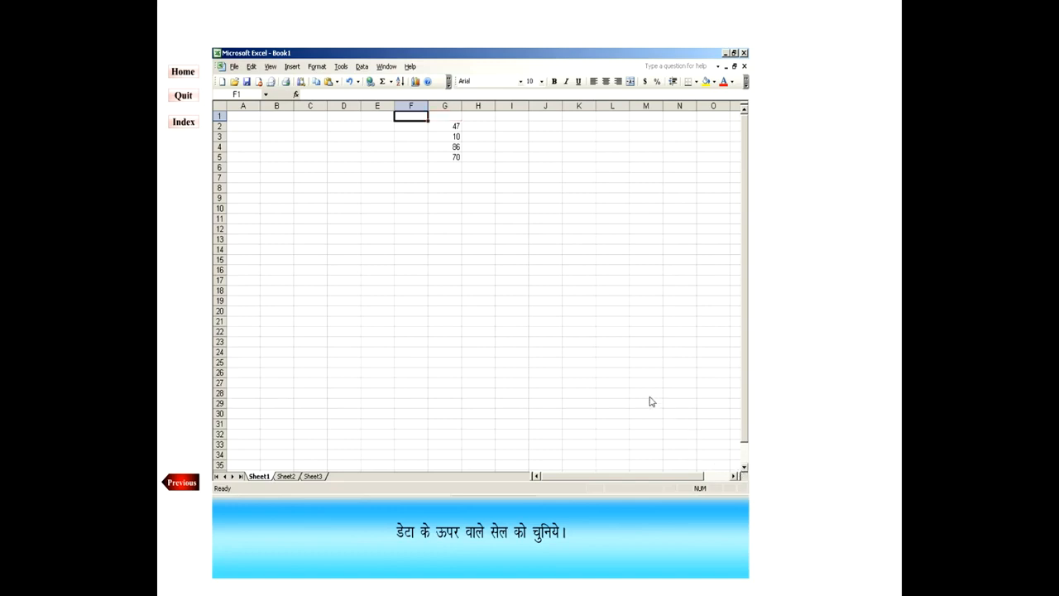
pyautogui.click(460, 121)
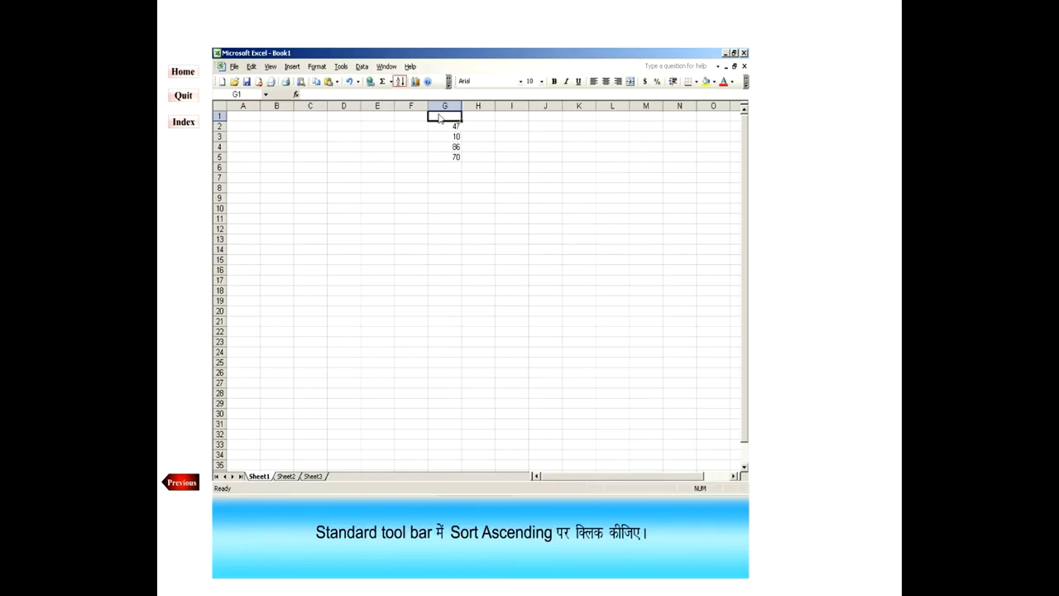
pyautogui.click(399, 82)
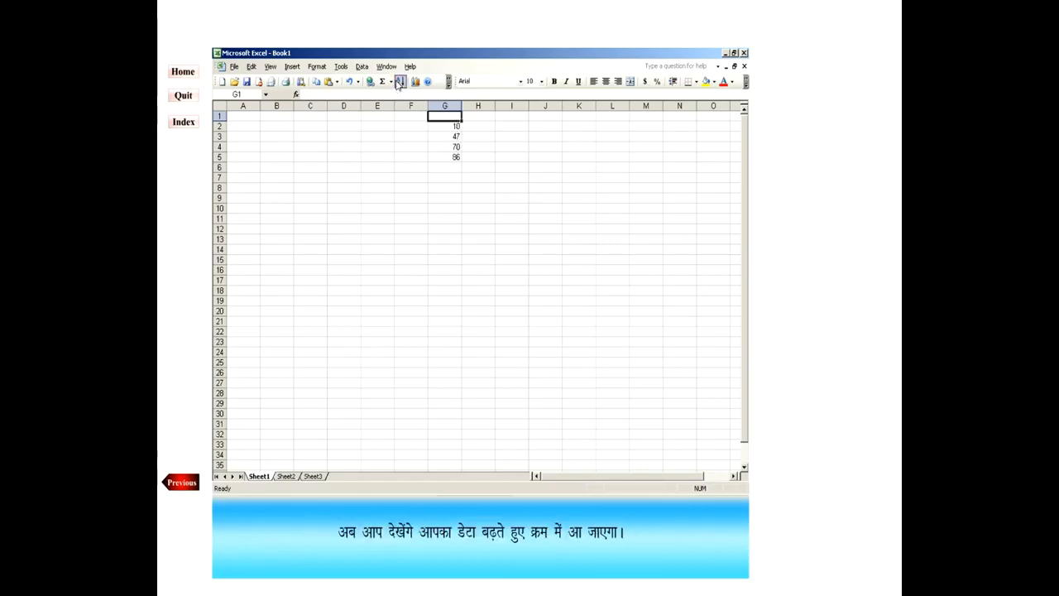